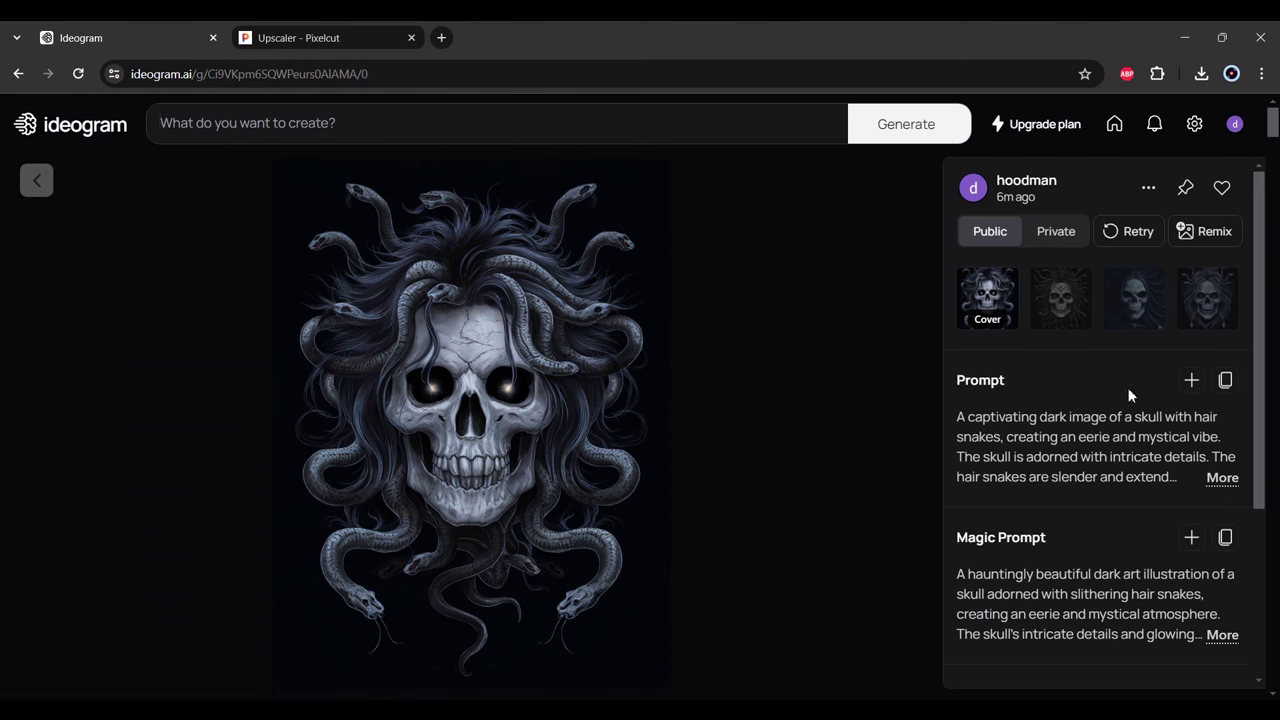
- Show the fourth Ideogram skull variant and select its full expanded prompt text
click(1210, 321)
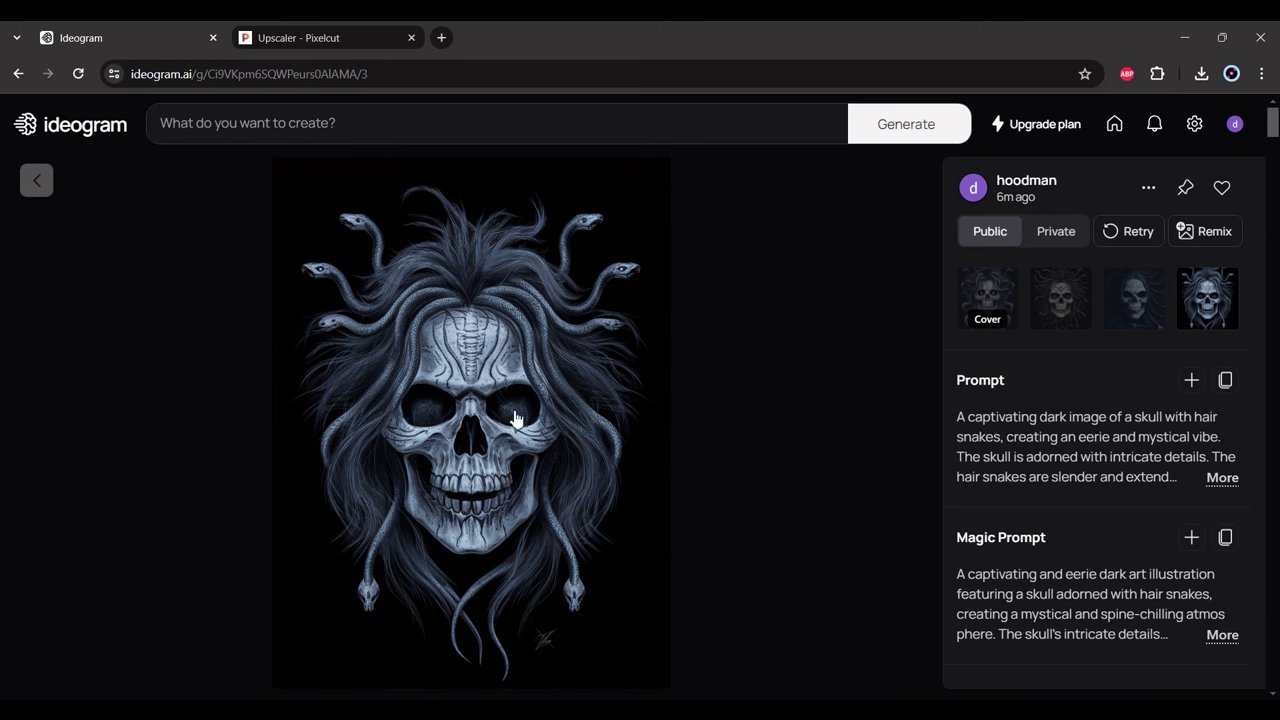
click(1223, 480)
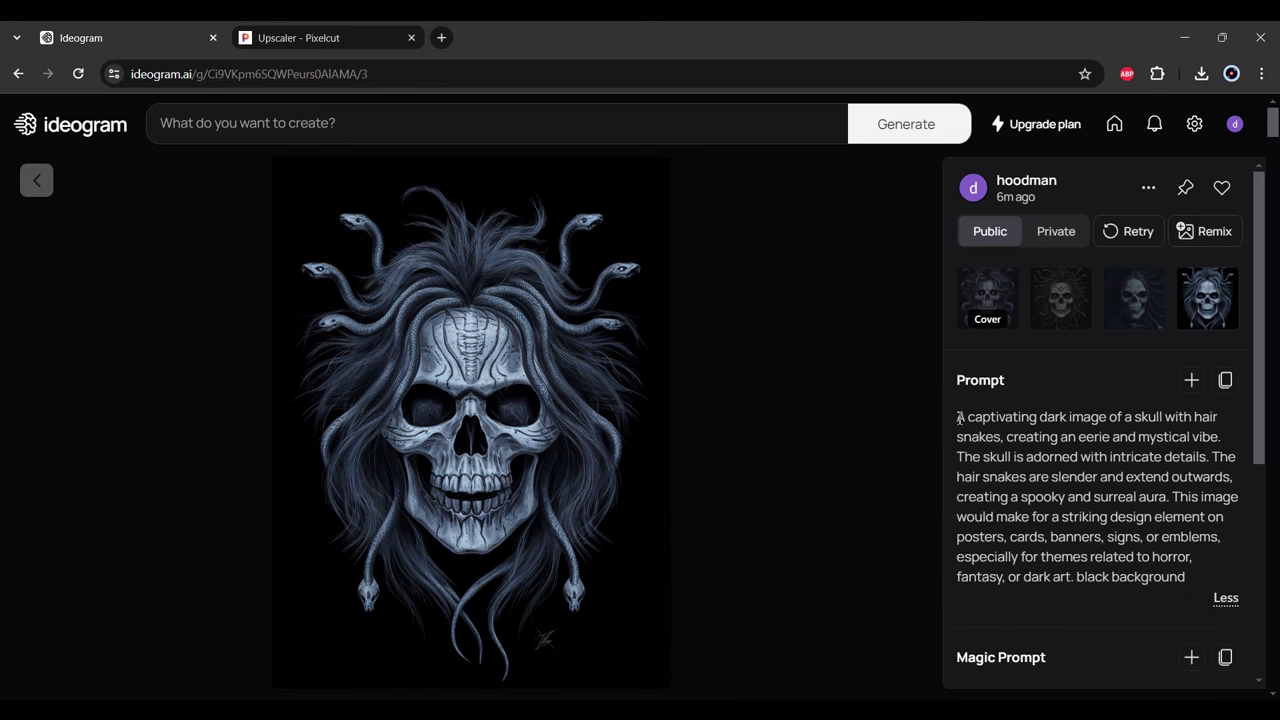
scroll(969, 426, down, 1)
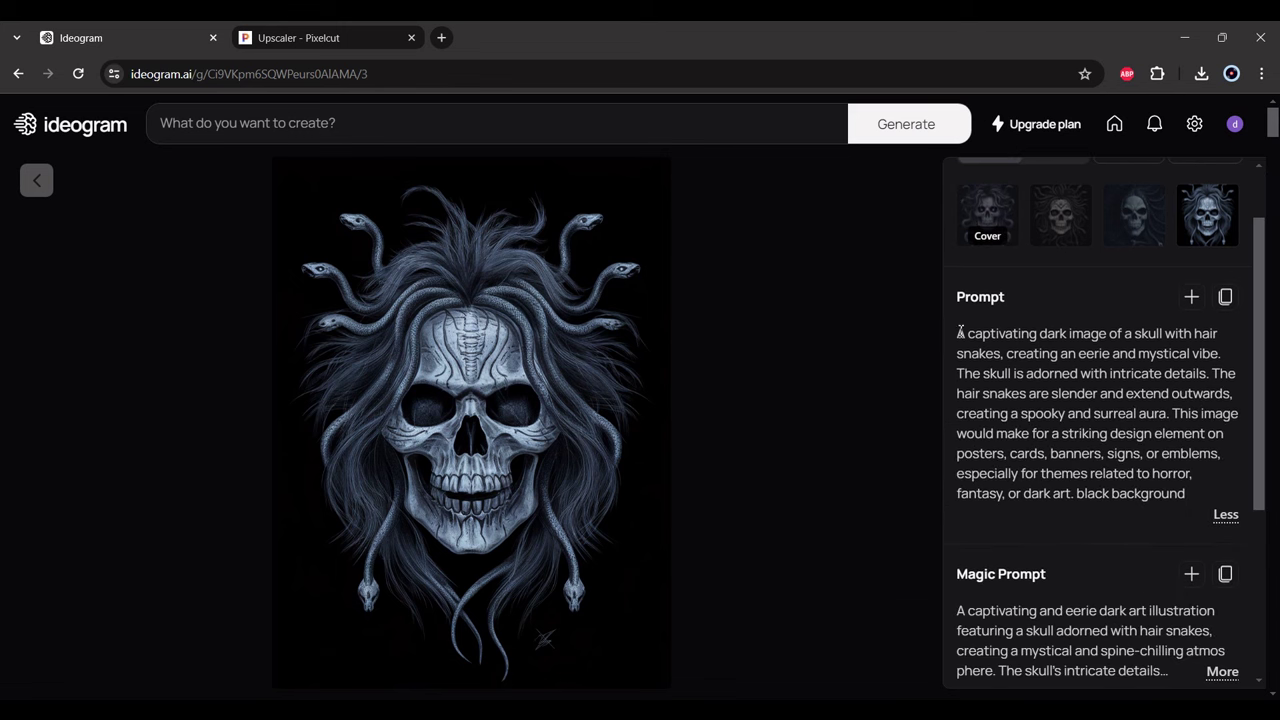
drag(960, 332, 1189, 492)
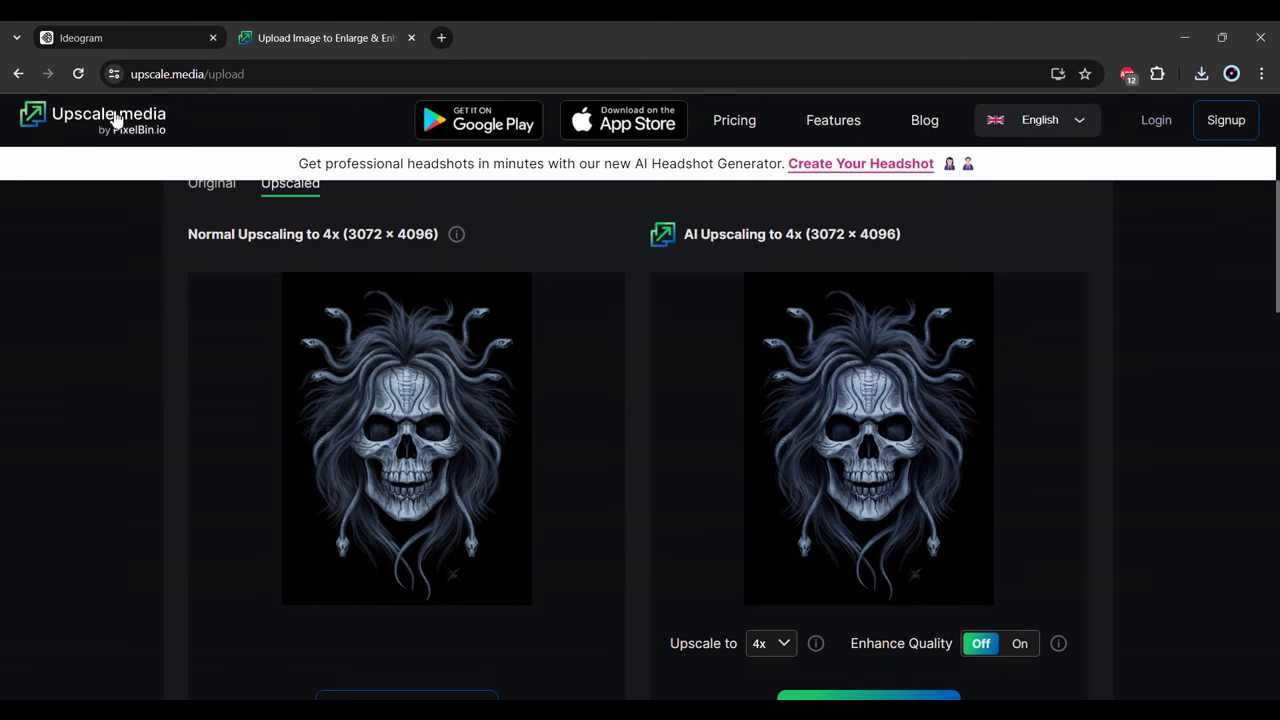
- Confirm the Upscale.media result stays at 4x, then close the upscaler tab
click(212, 78)
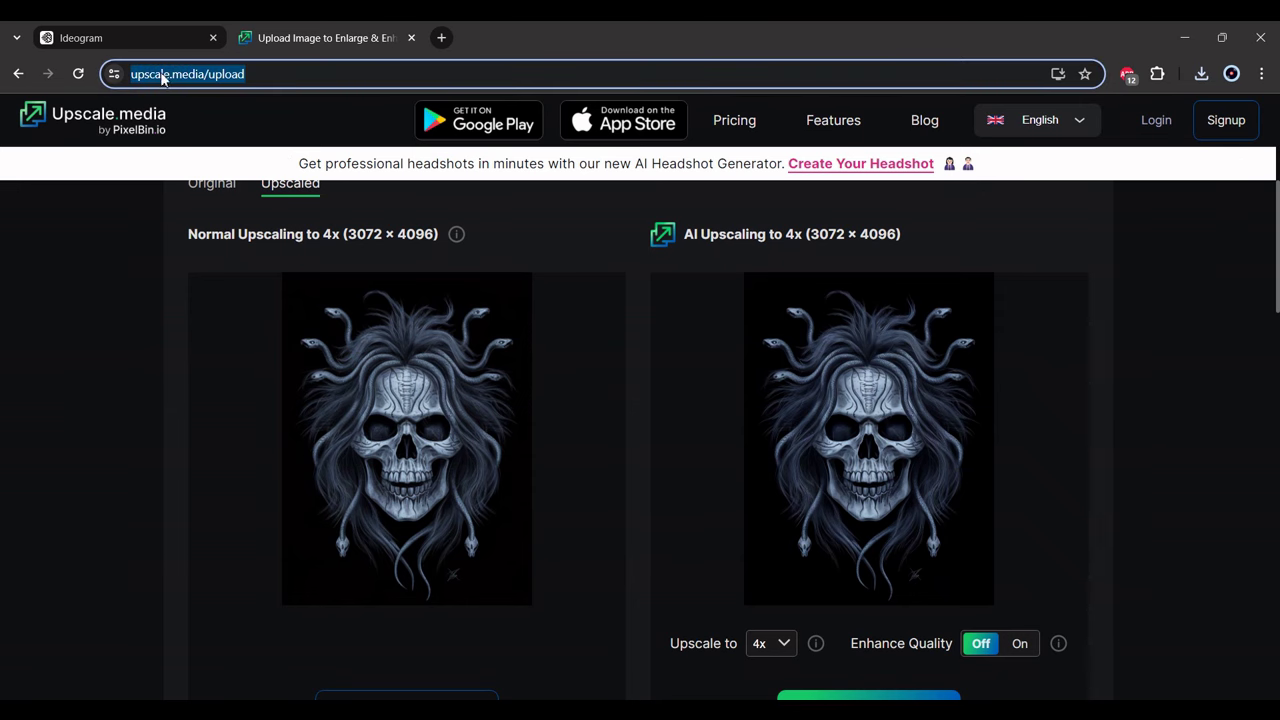
scroll(705, 540, down, 1)
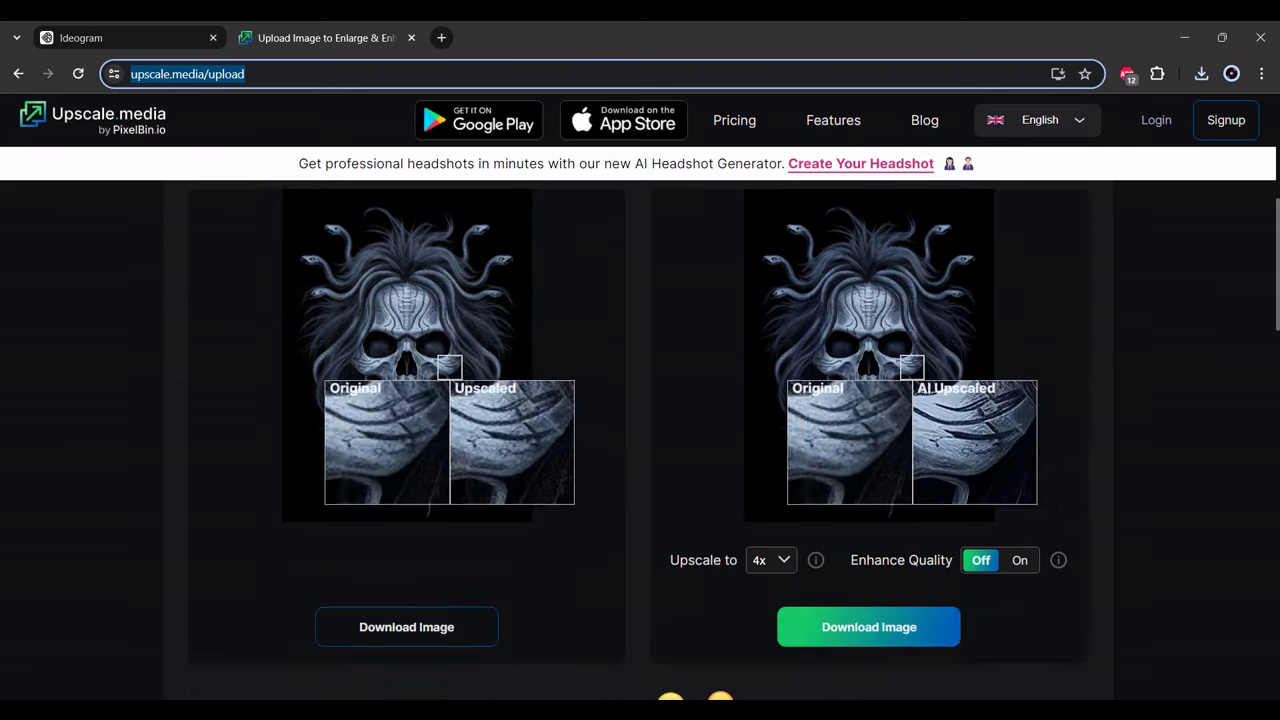
click(785, 560)
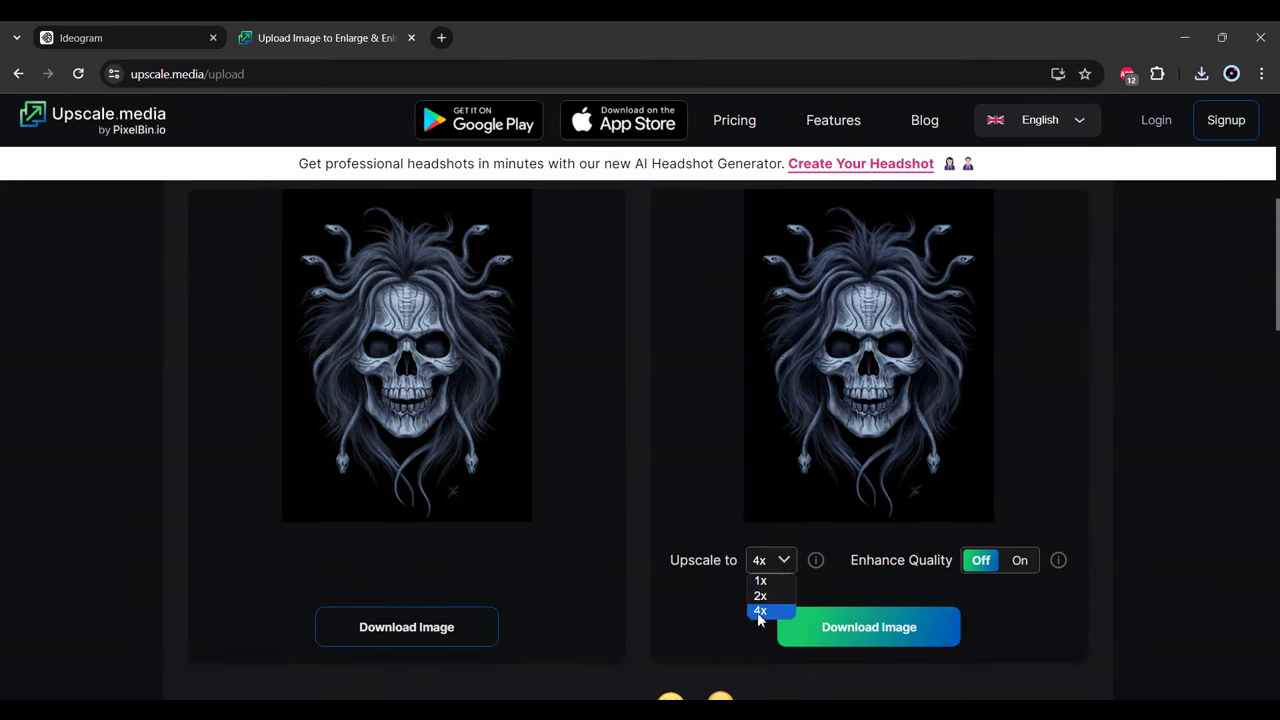
click(1175, 453)
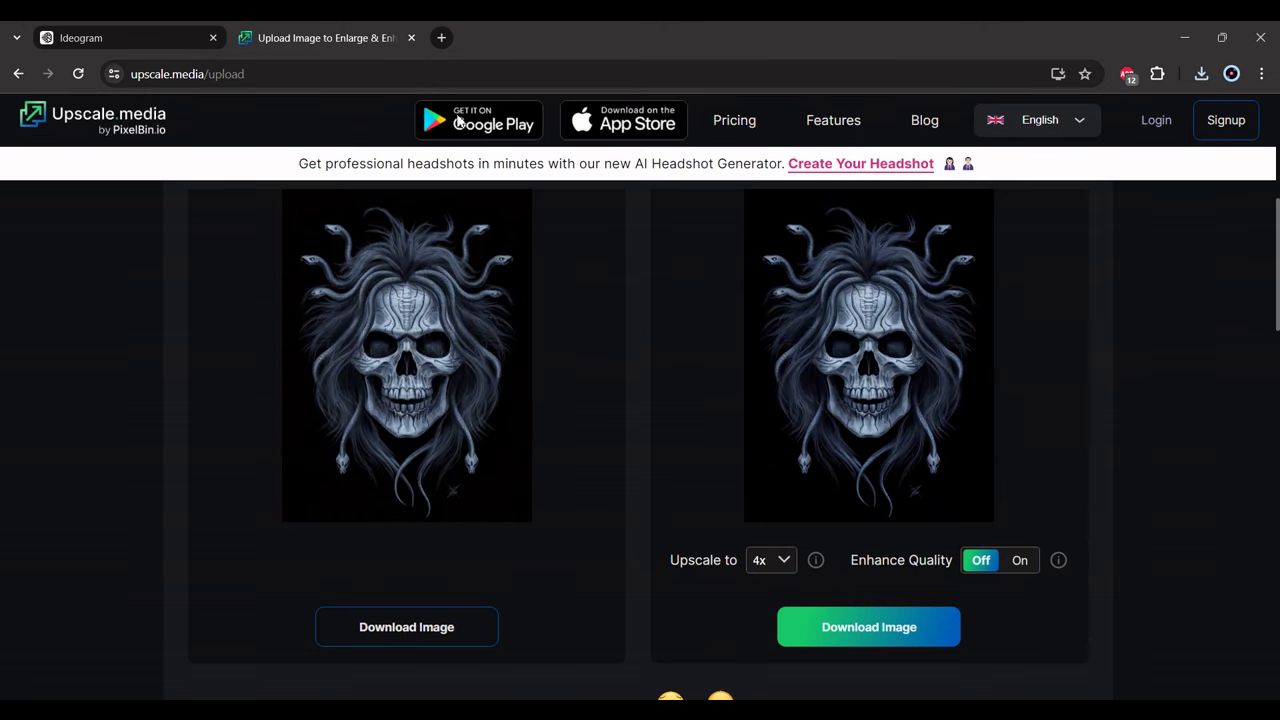
click(412, 38)
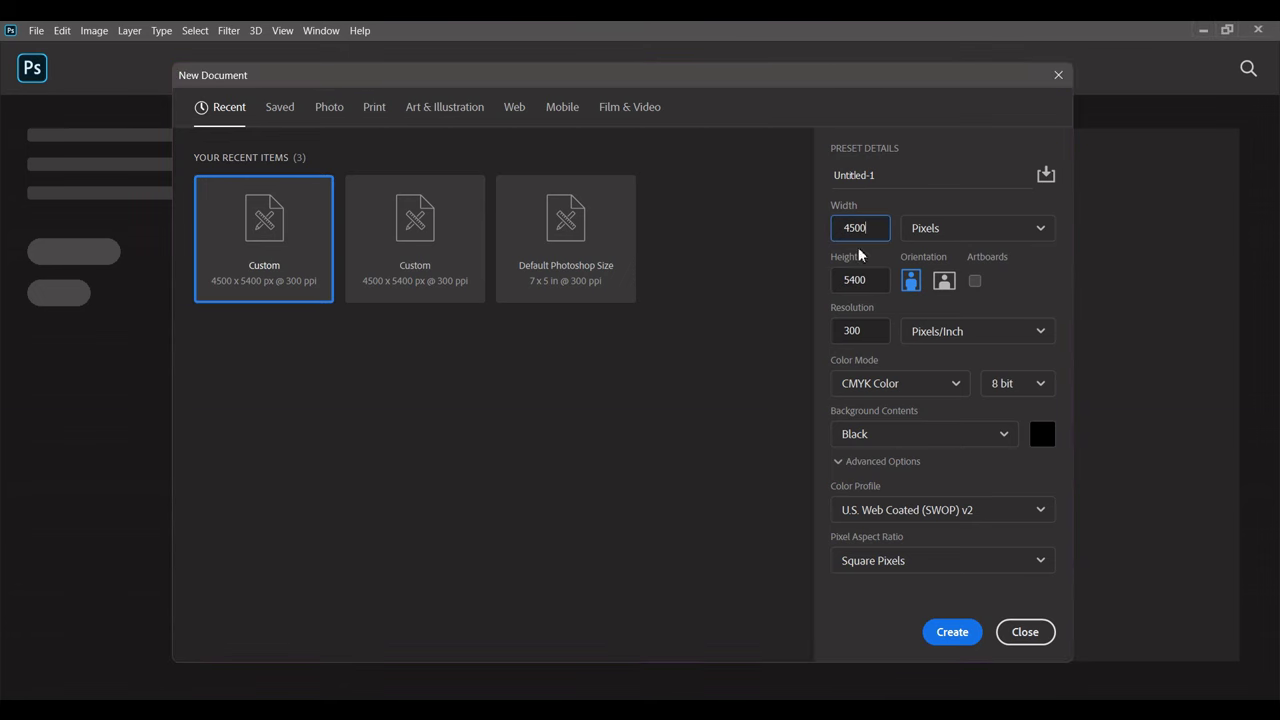
- Create a 4500×5400 px black canvas and place the skull image as a rasterized layer
click(860, 279)
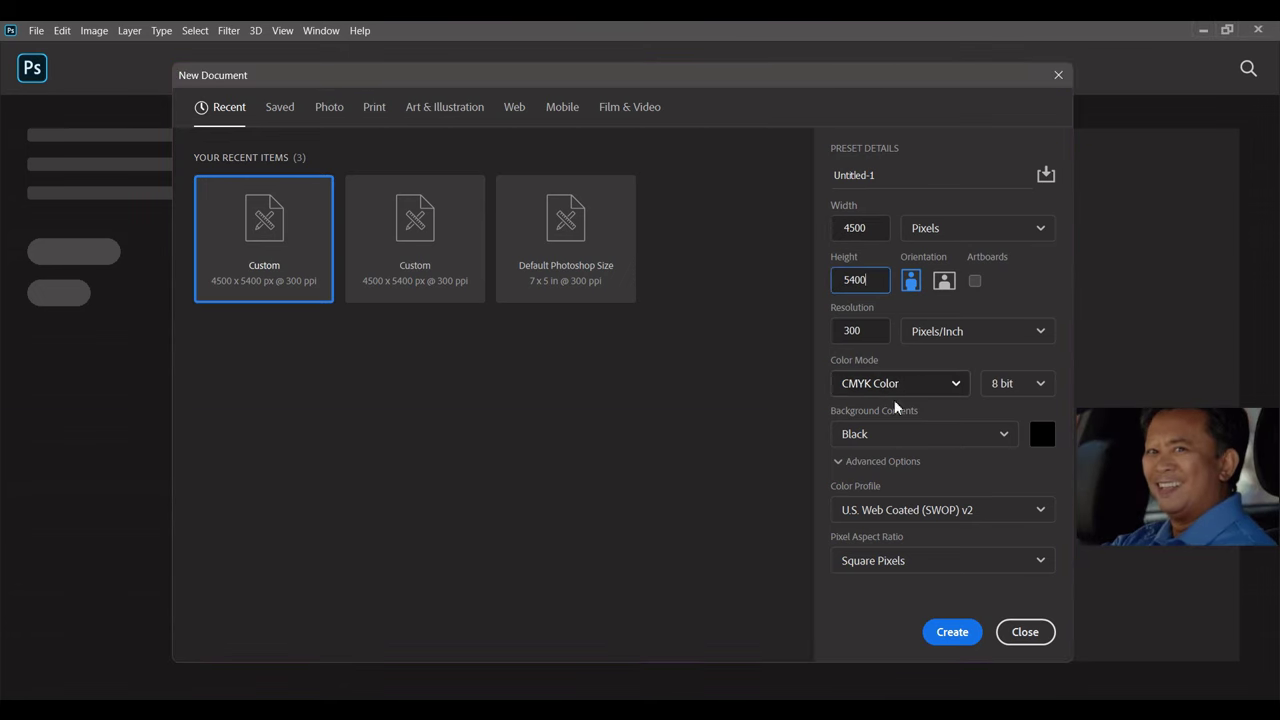
click(961, 630)
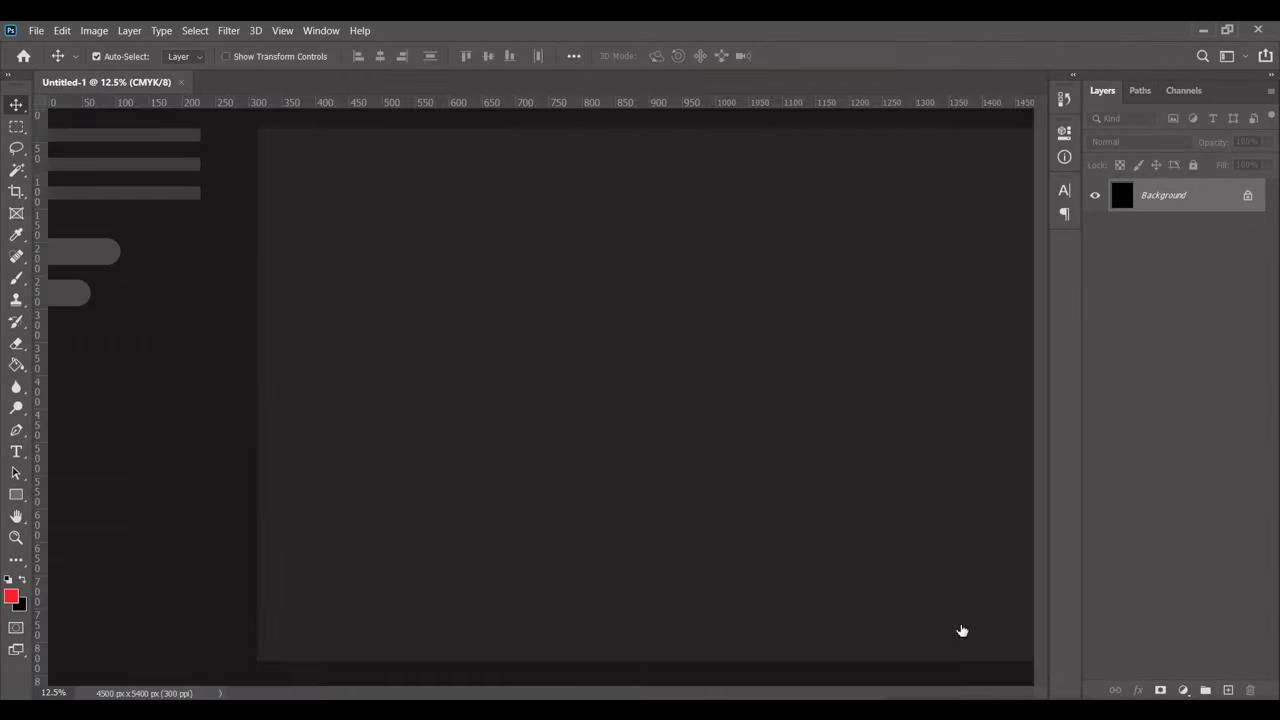
click(37, 31)
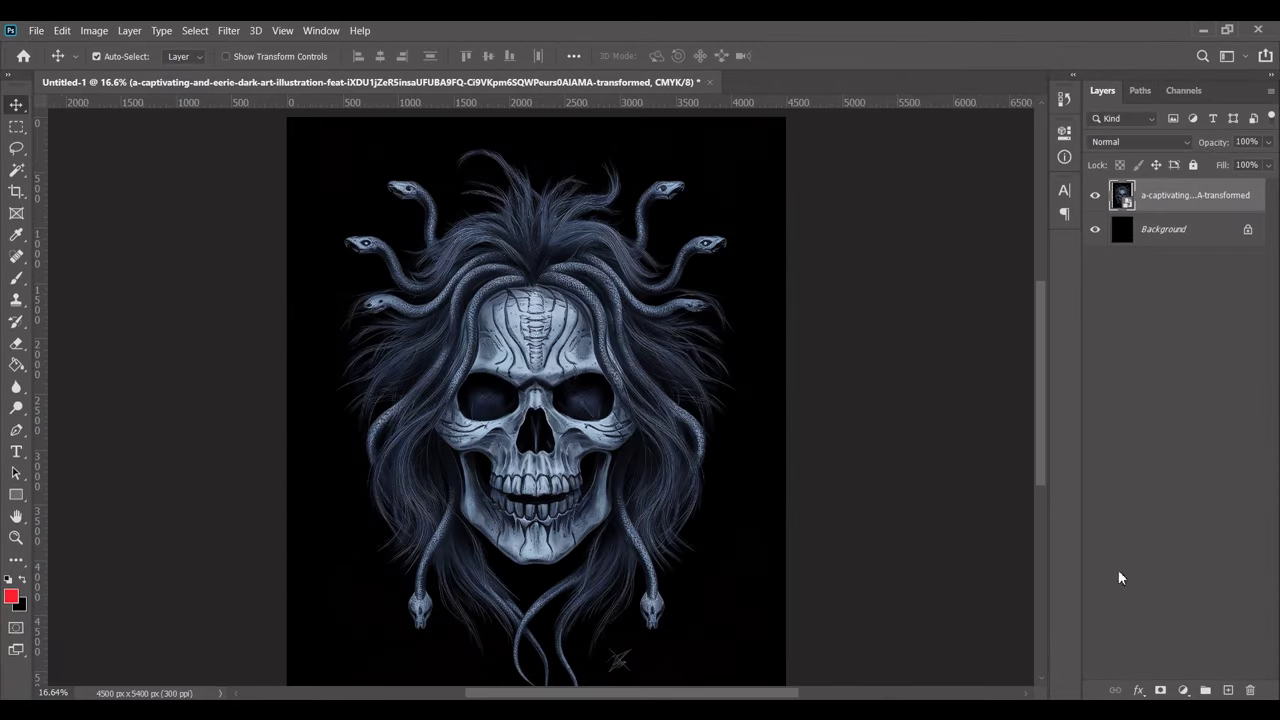
right_click(1171, 203)
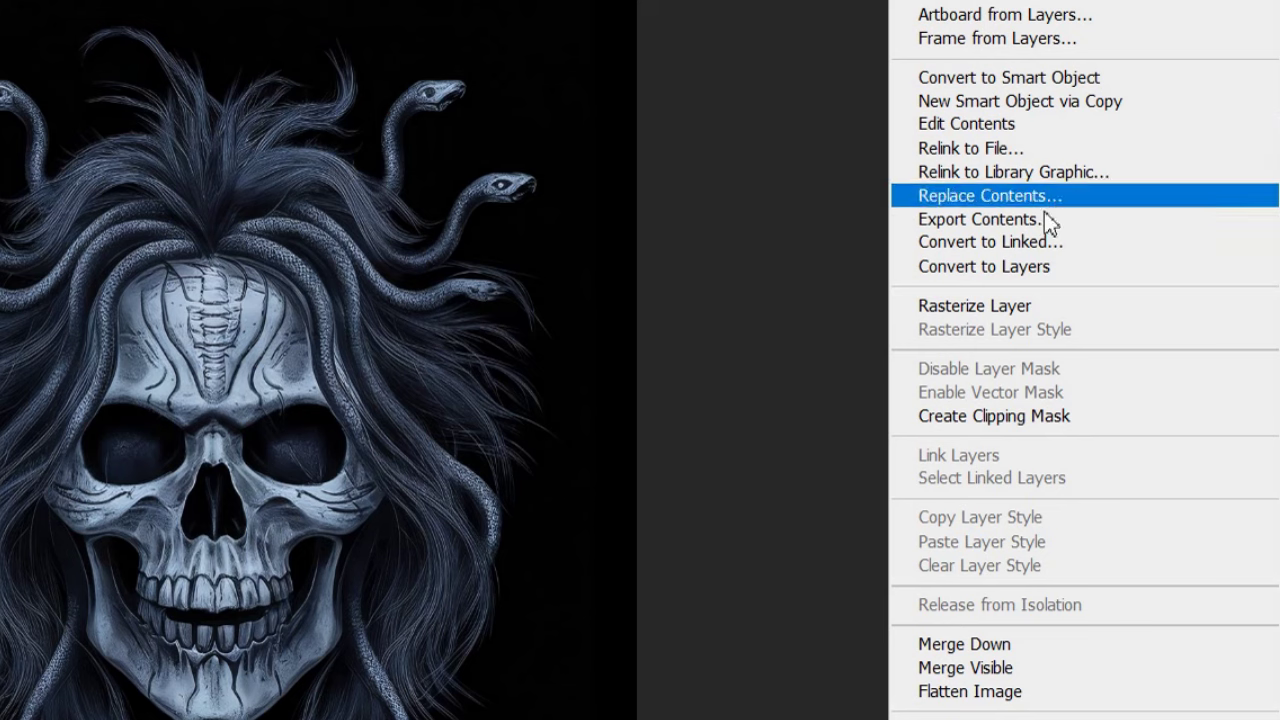
click(970, 316)
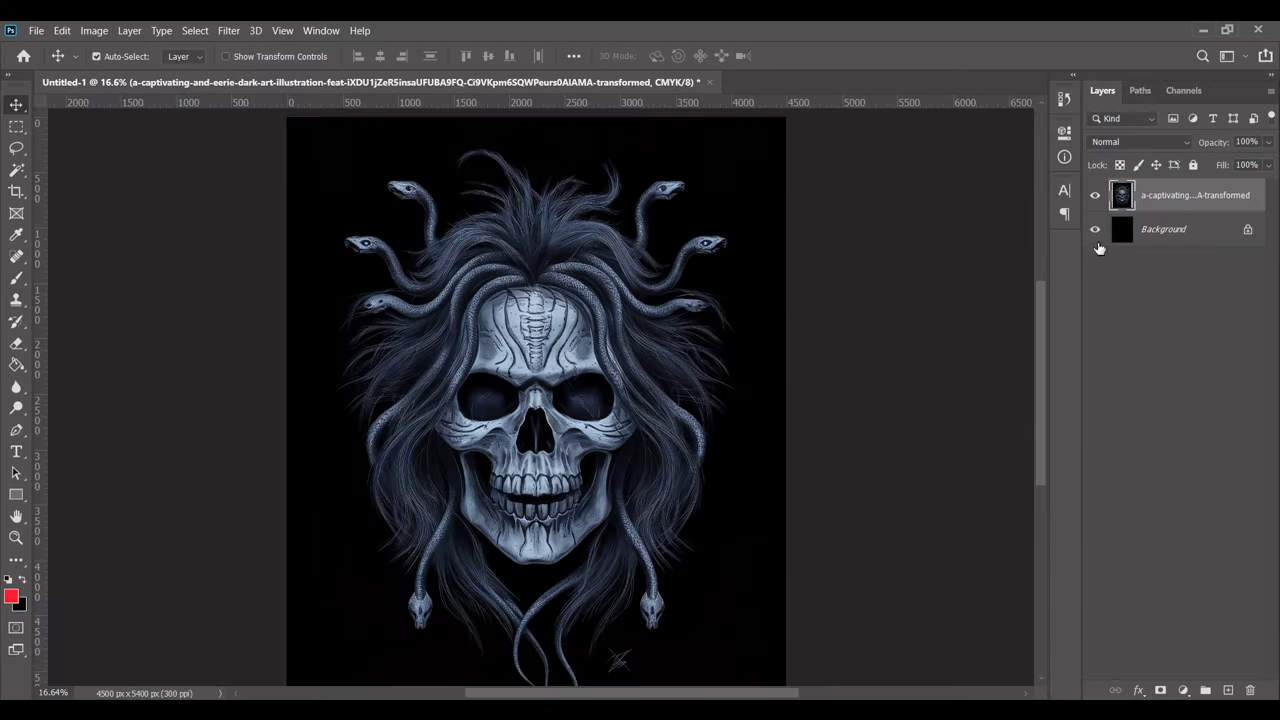
- Hide the black Background layer
click(1096, 230)
click(1096, 230)
click(1096, 230)
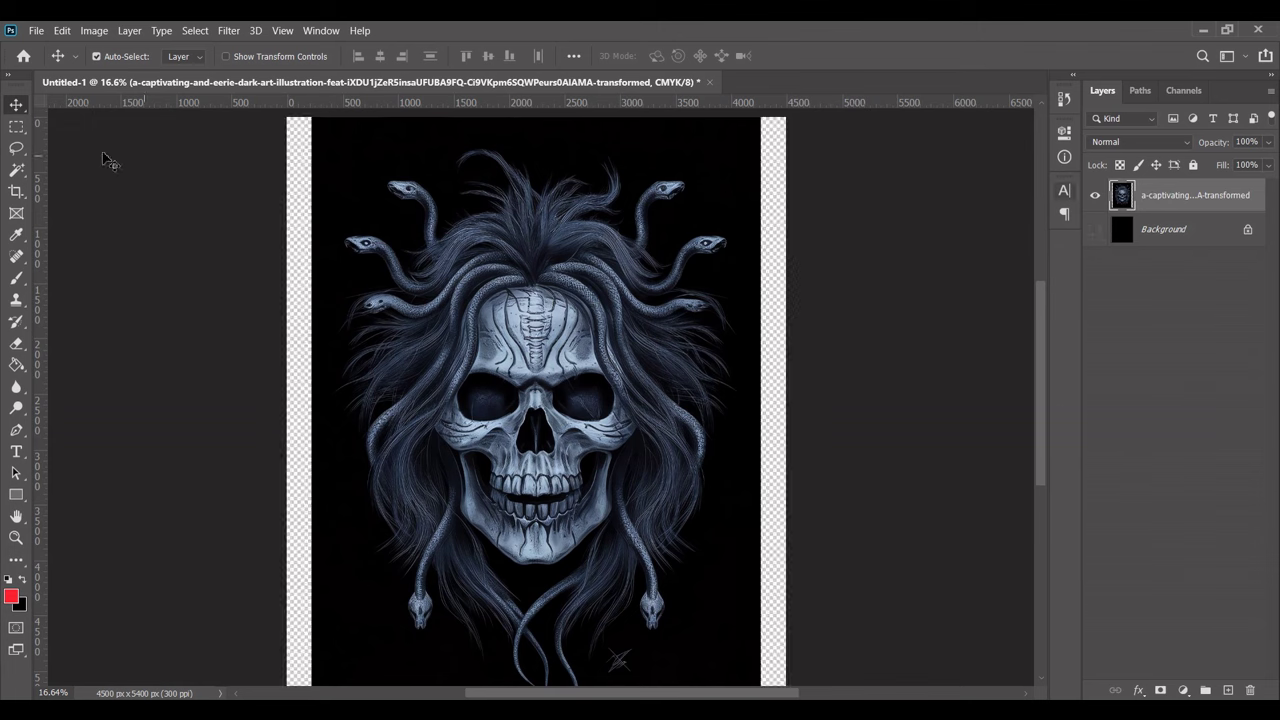
- Delete the skull layer's black areas using a non-contiguous Magic Wand selection at tolerance 30
click(18, 170)
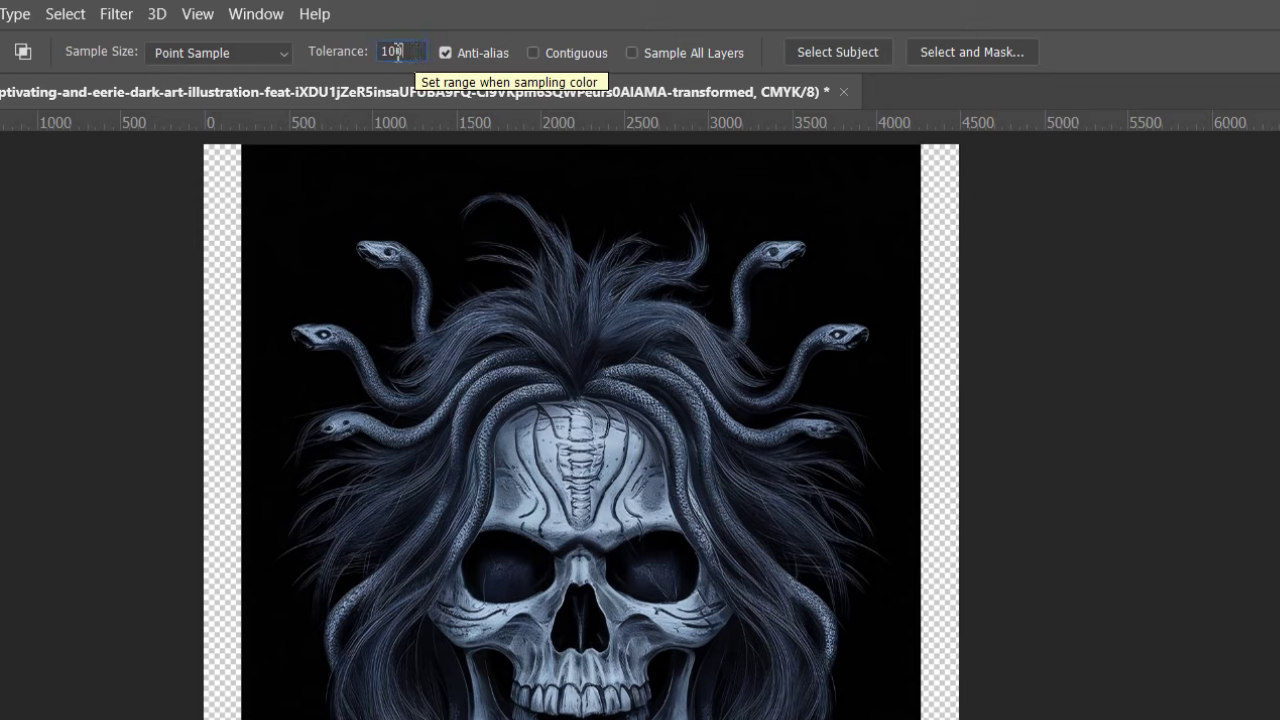
click(391, 58)
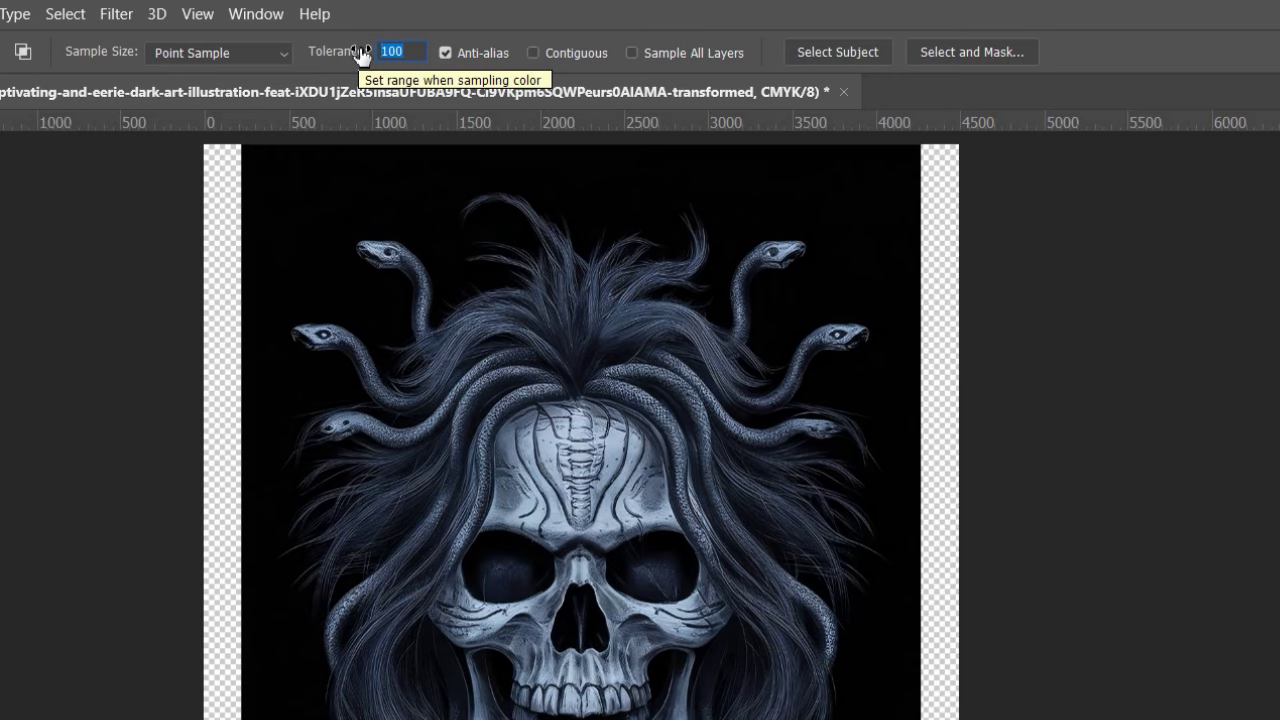
text(30)
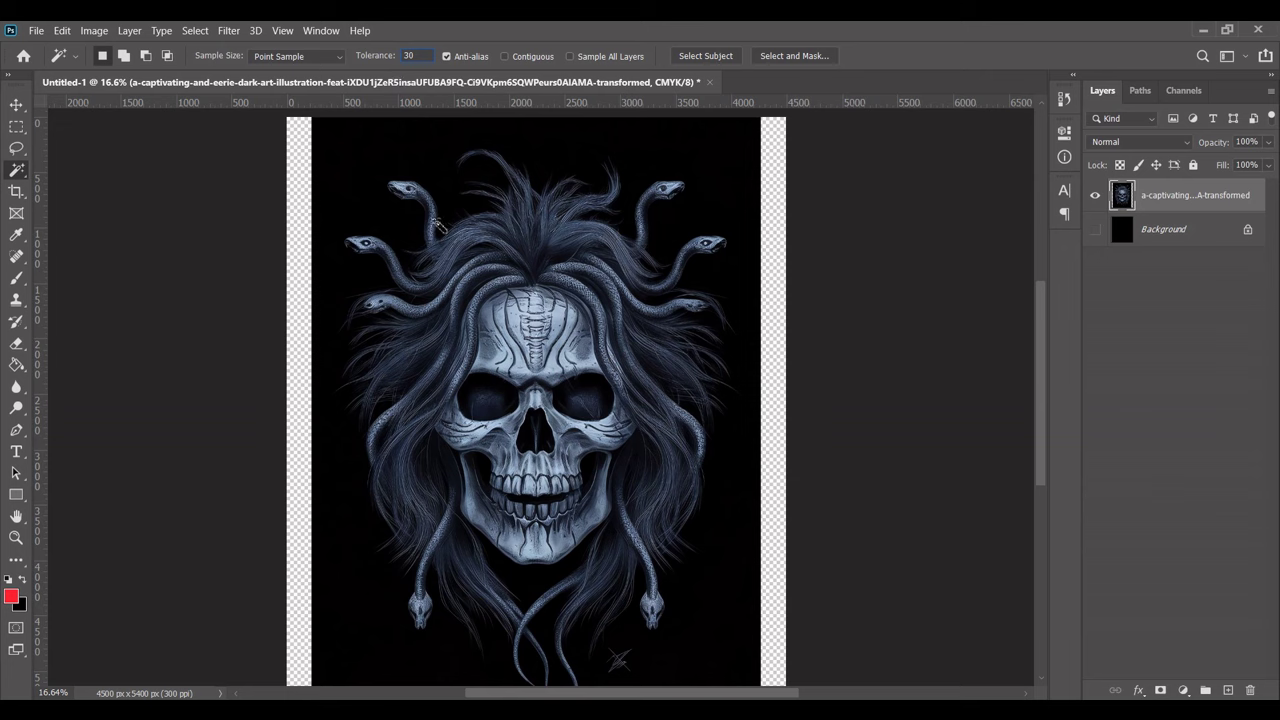
click(408, 235)
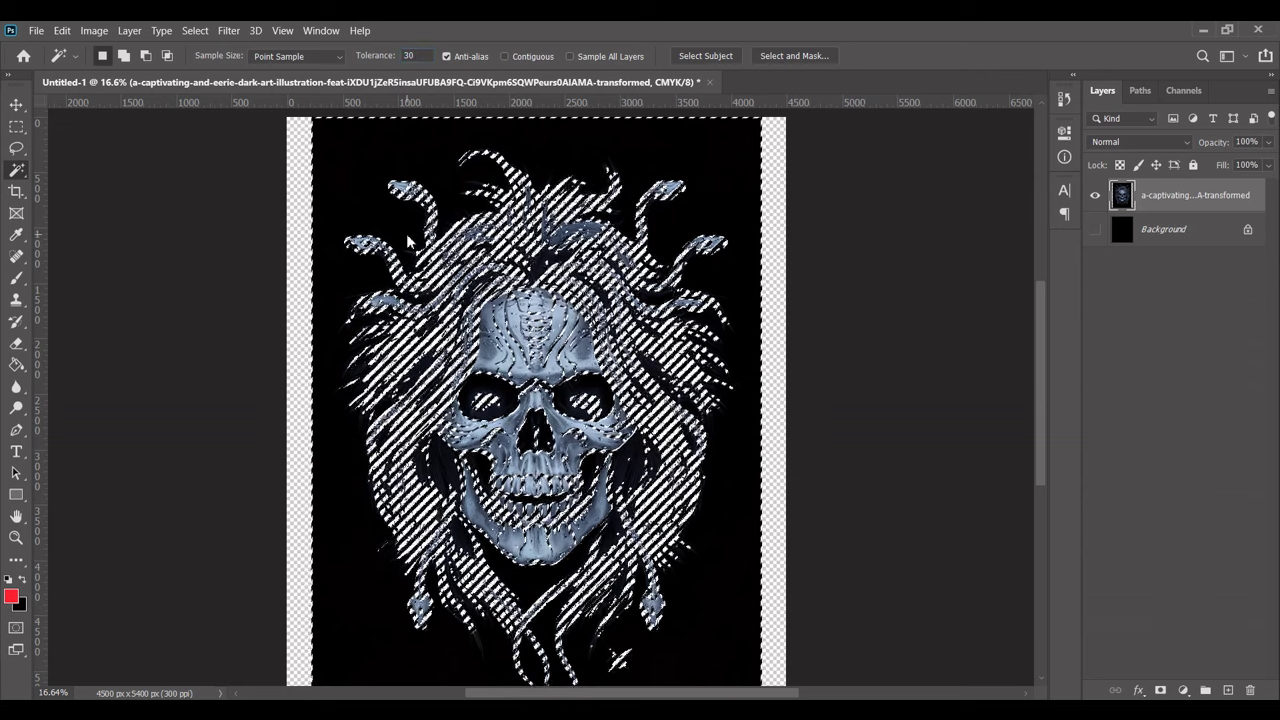
click(62, 31)
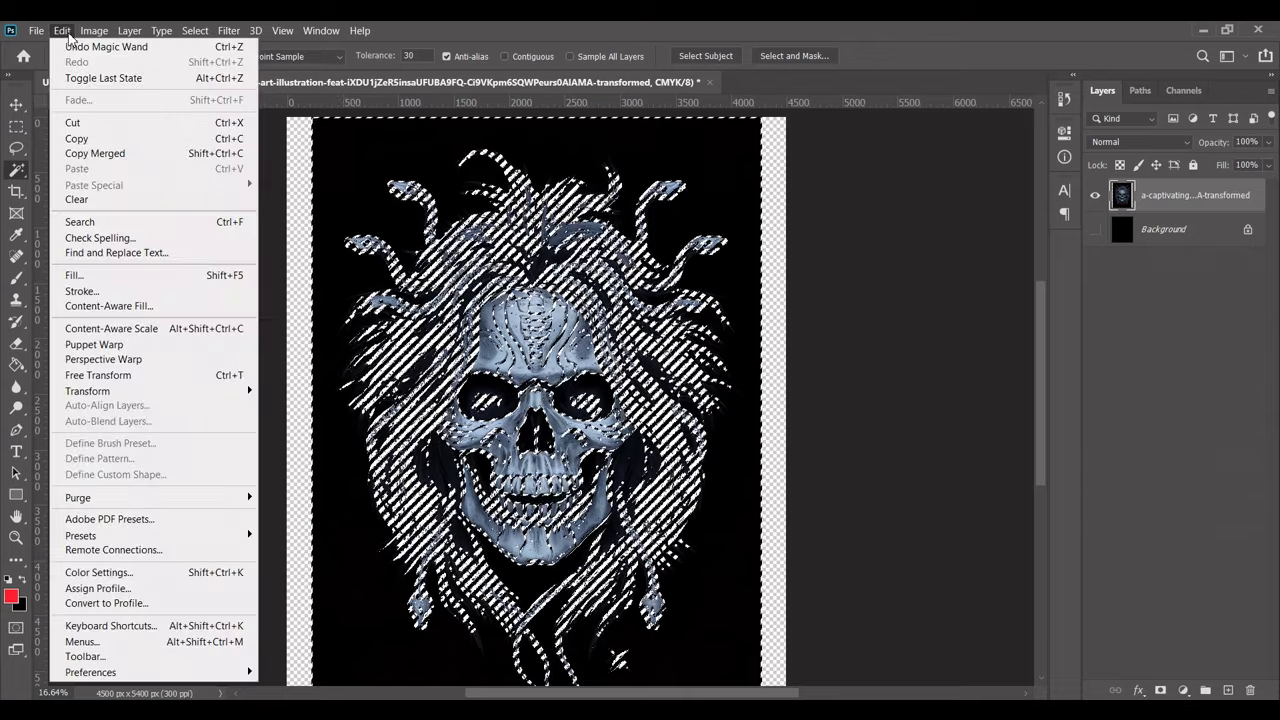
click(96, 198)
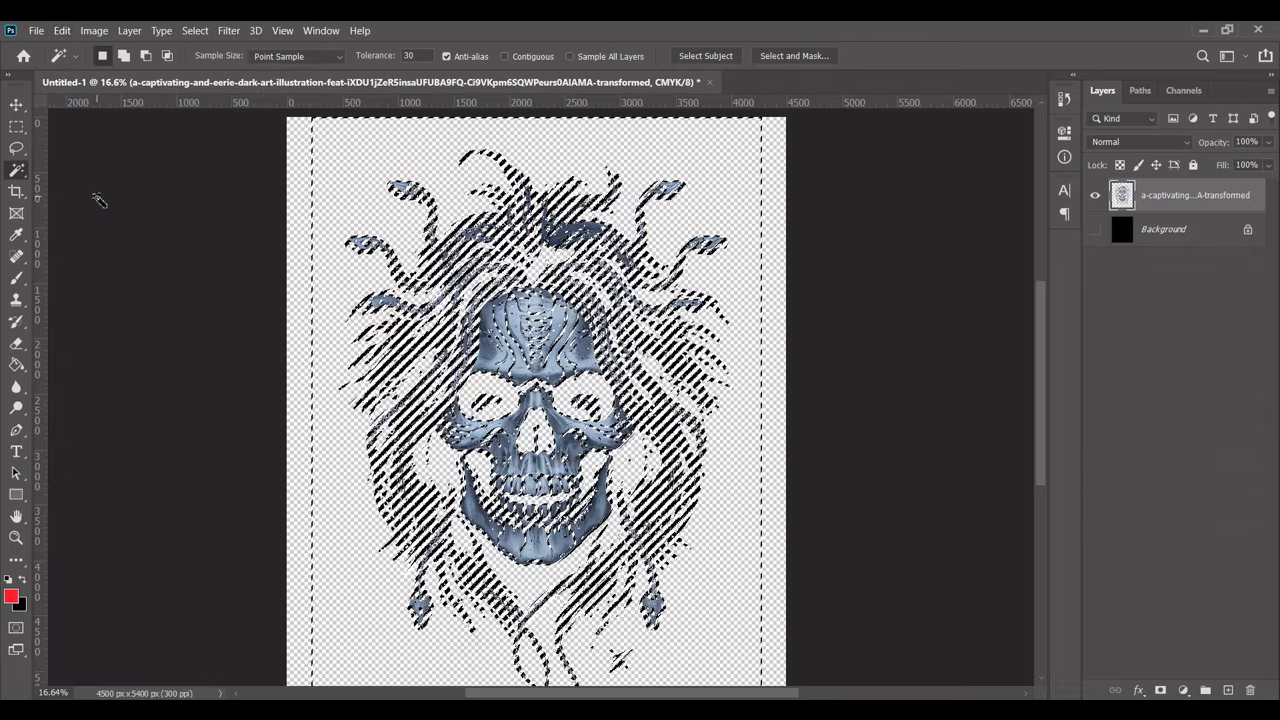
- Deselect, return to the Move tool, and show the black Background layer again
click(194, 31)
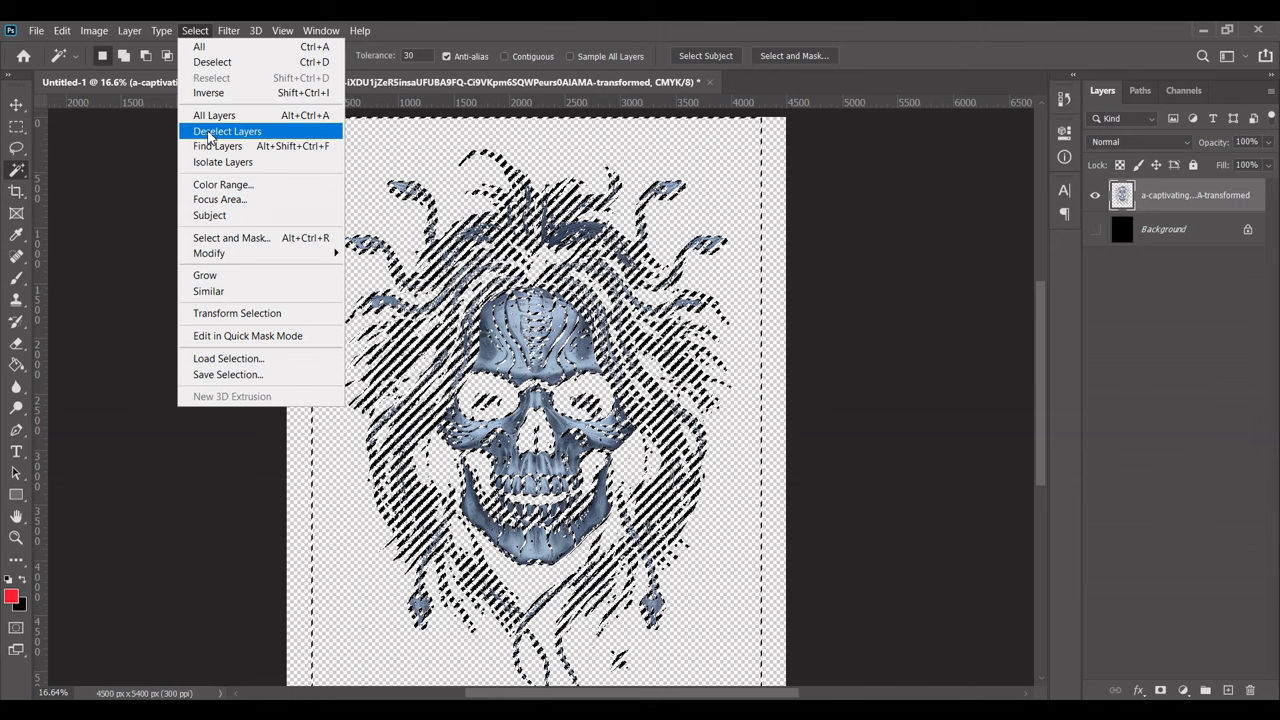
click(249, 63)
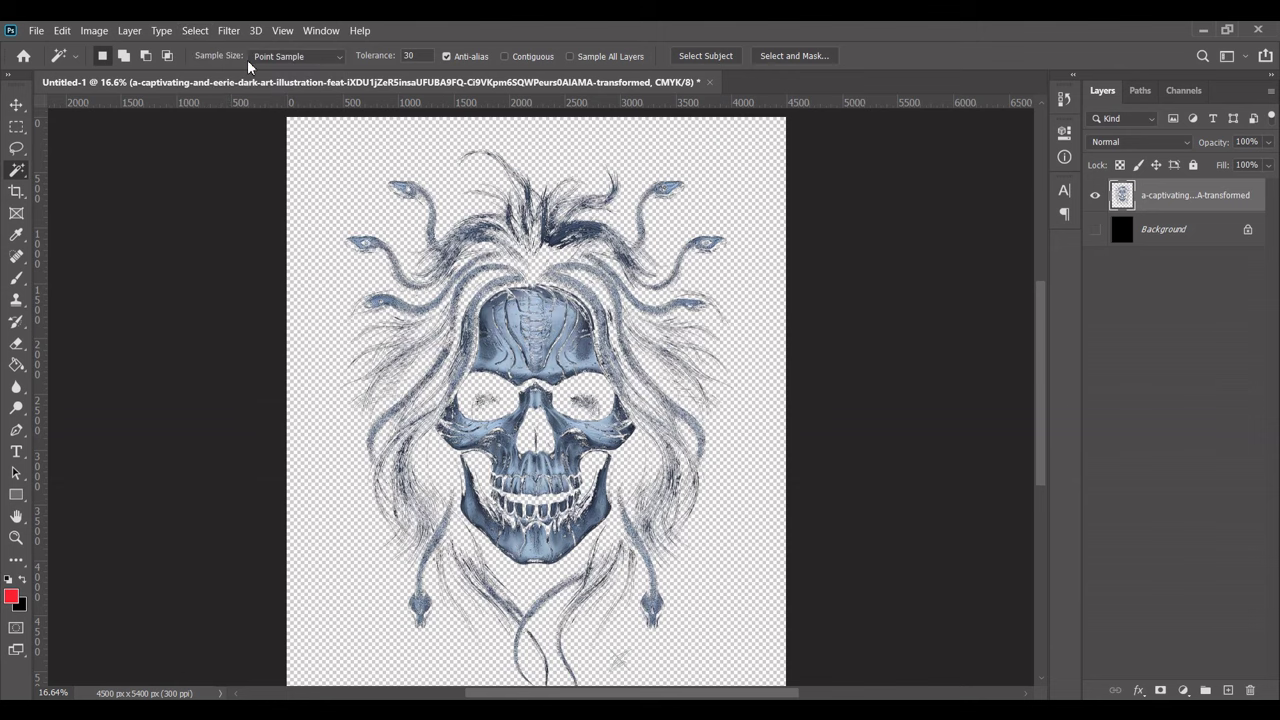
click(17, 107)
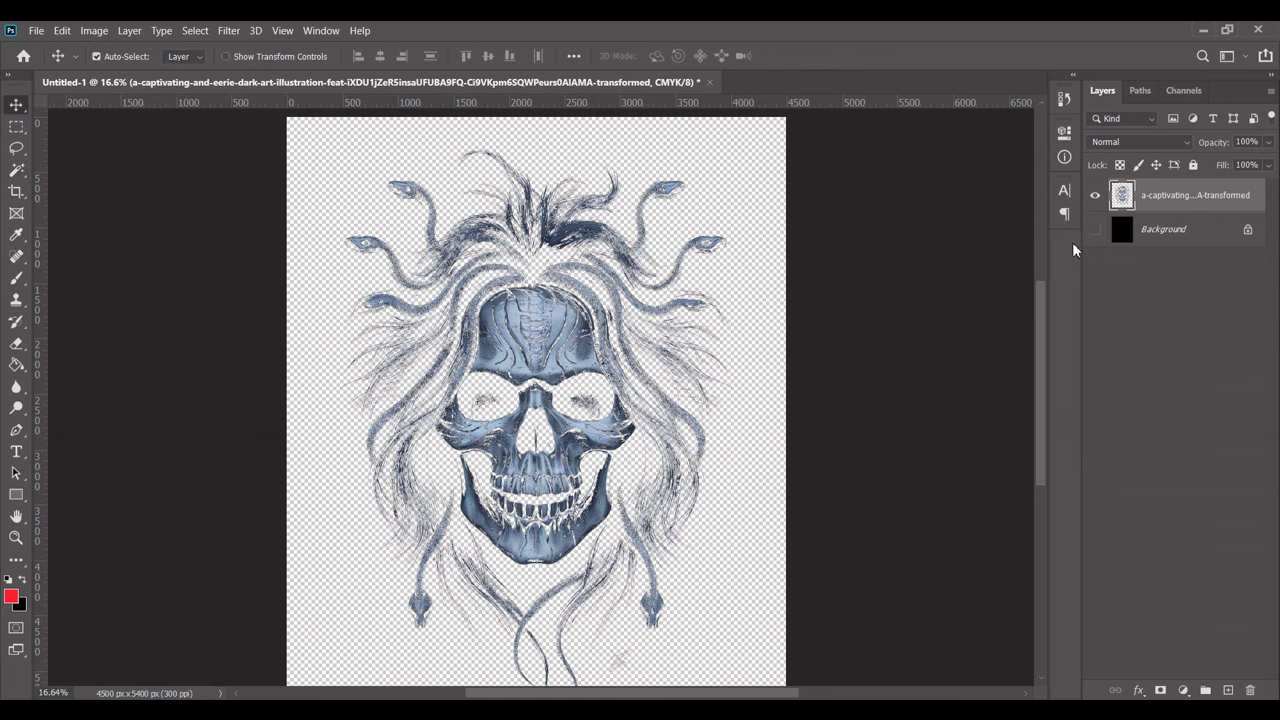
click(1096, 230)
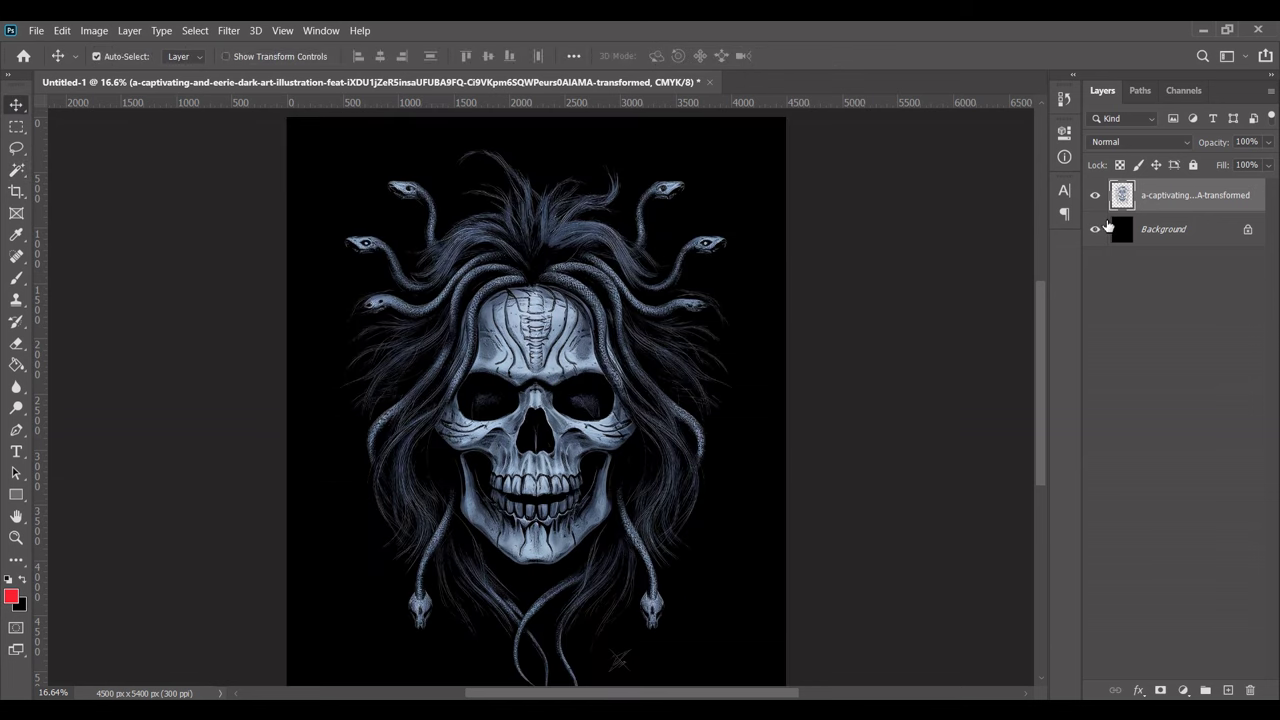
- Add a 3-level Posterize adjustment layer clipped to the skull artwork layer
click(1183, 690)
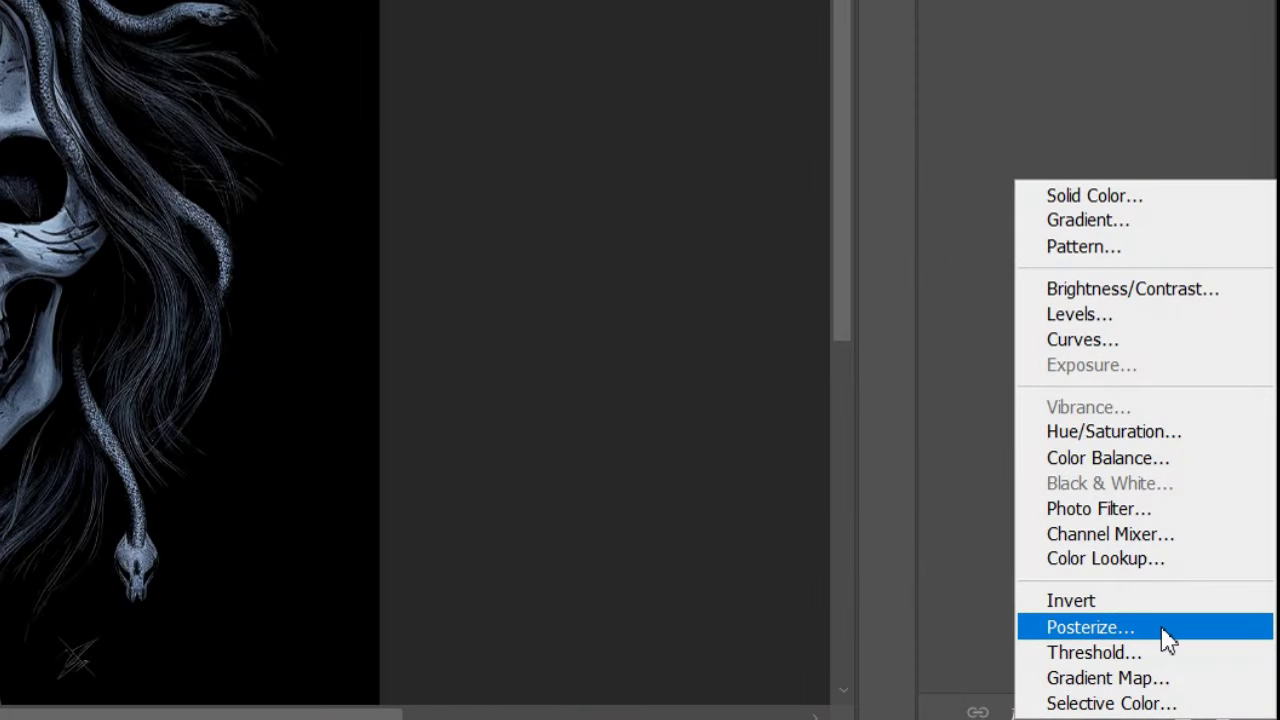
click(1168, 640)
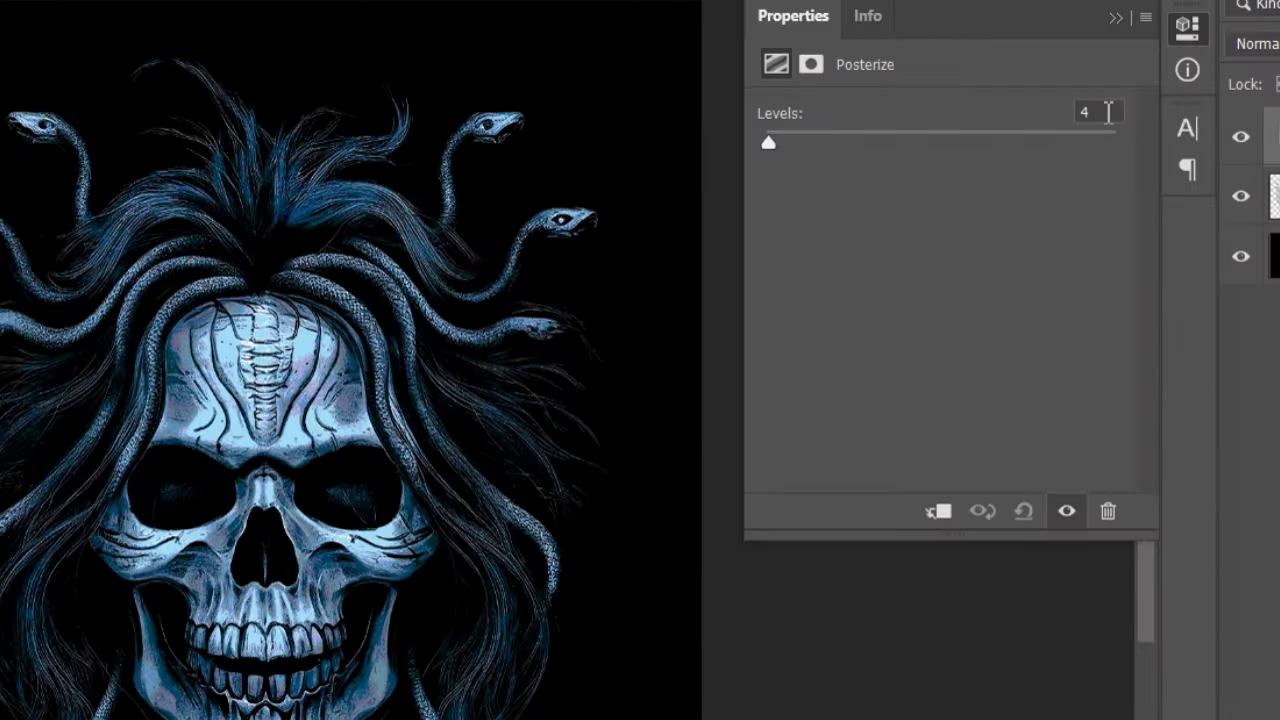
click(1015, 181)
key(Up)
key(Up)
key(Up)
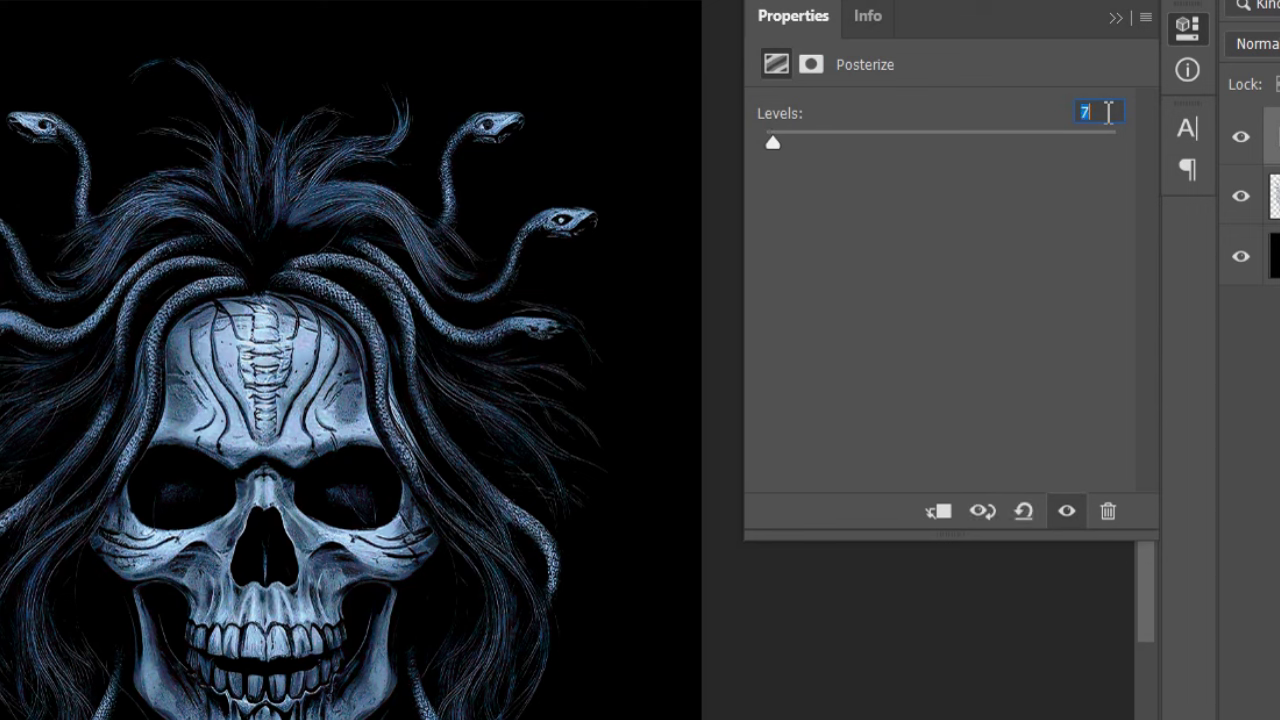
key(Down)
key(Down)
key(Down)
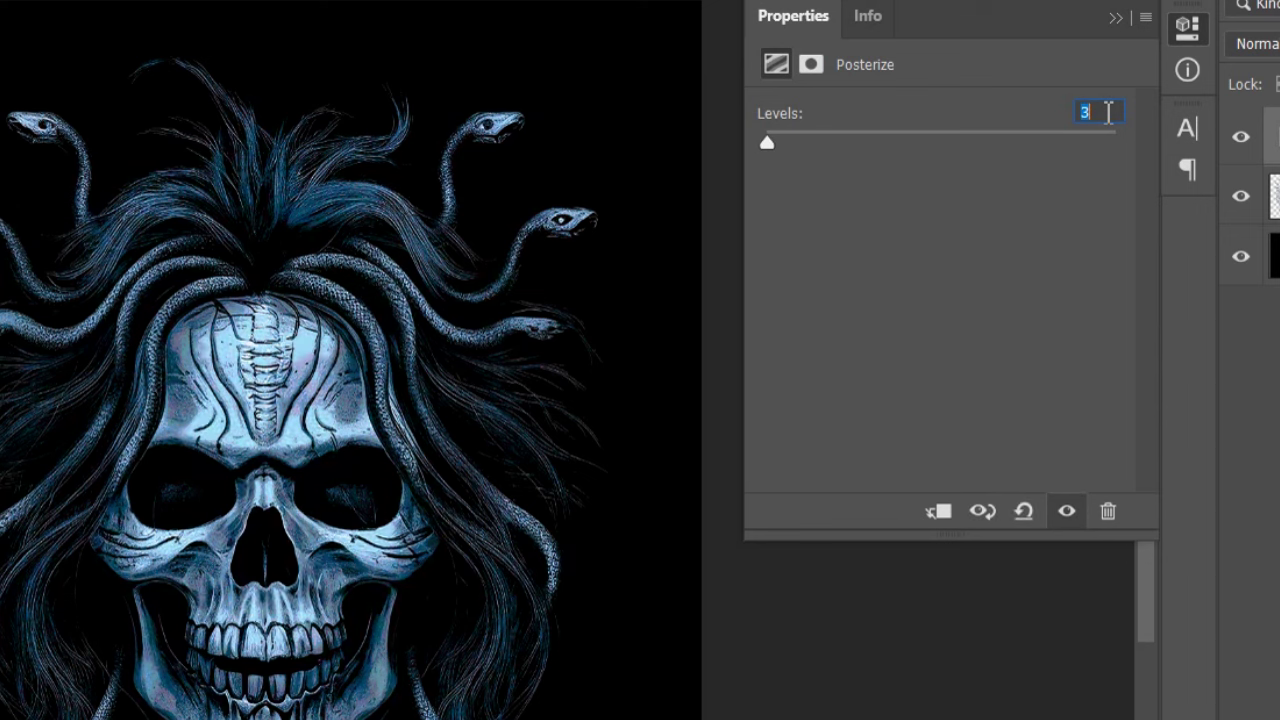
key(Return)
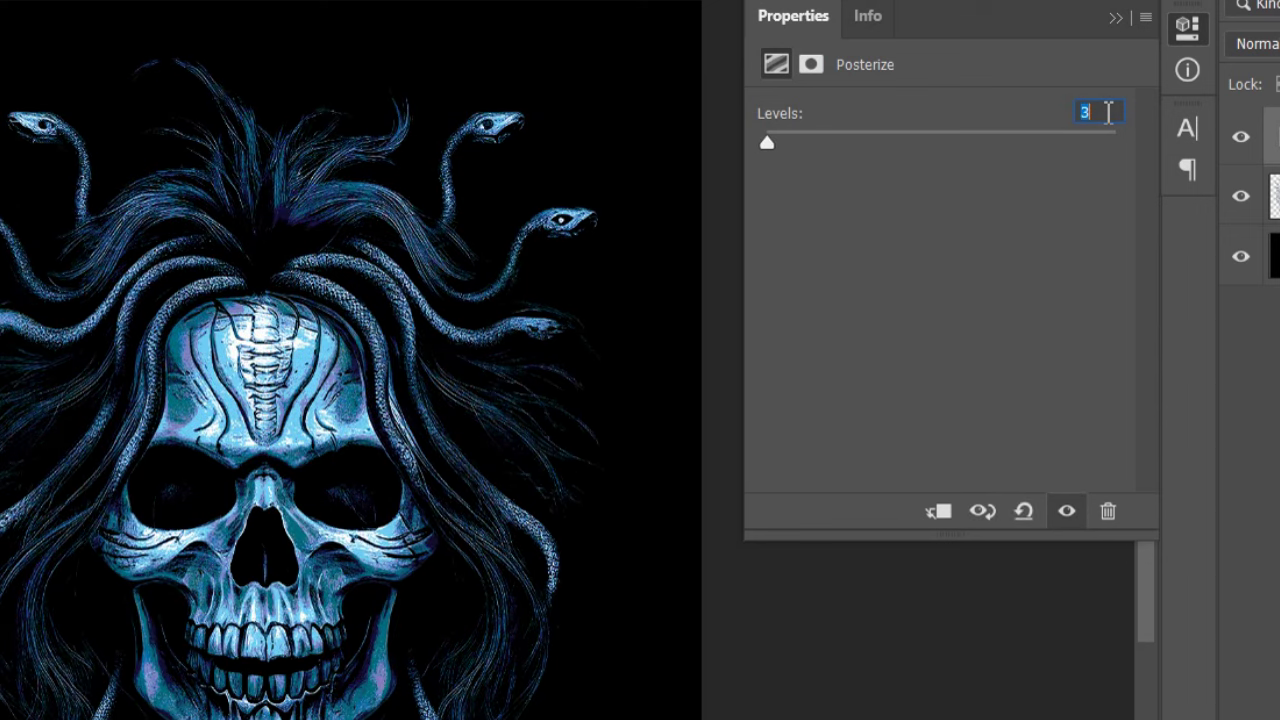
text(2)
key(Return)
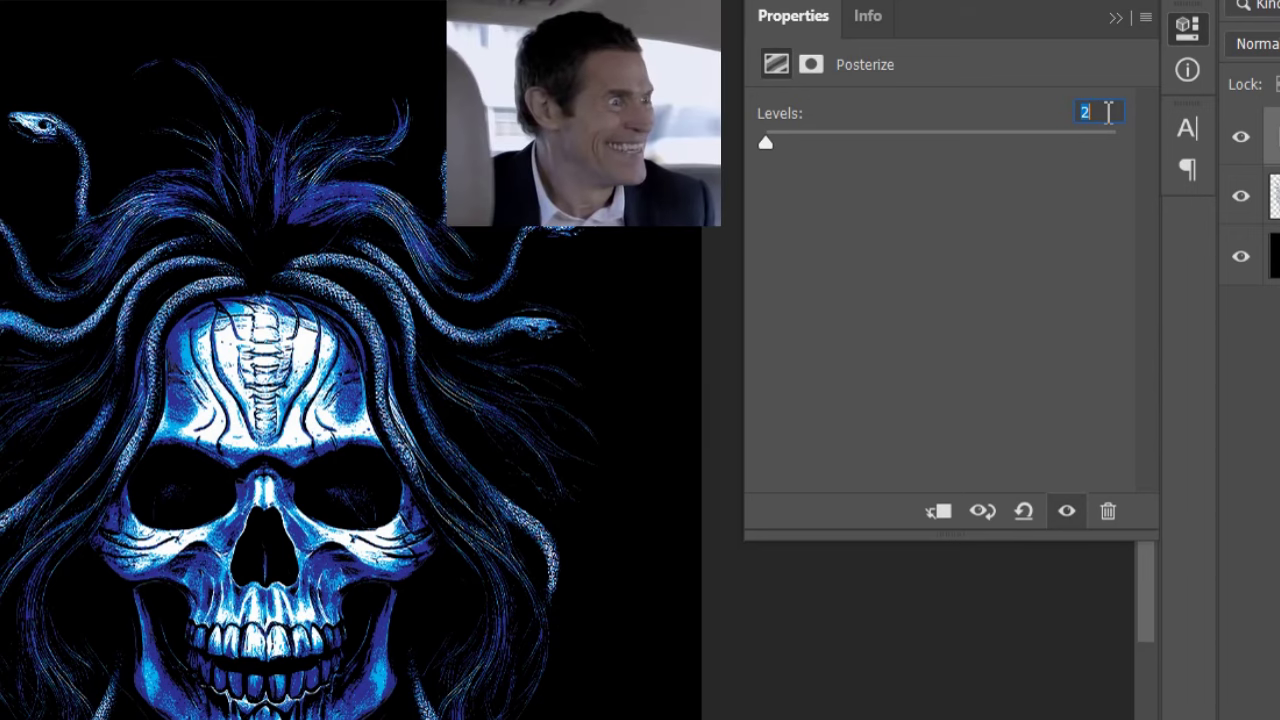
key(Up)
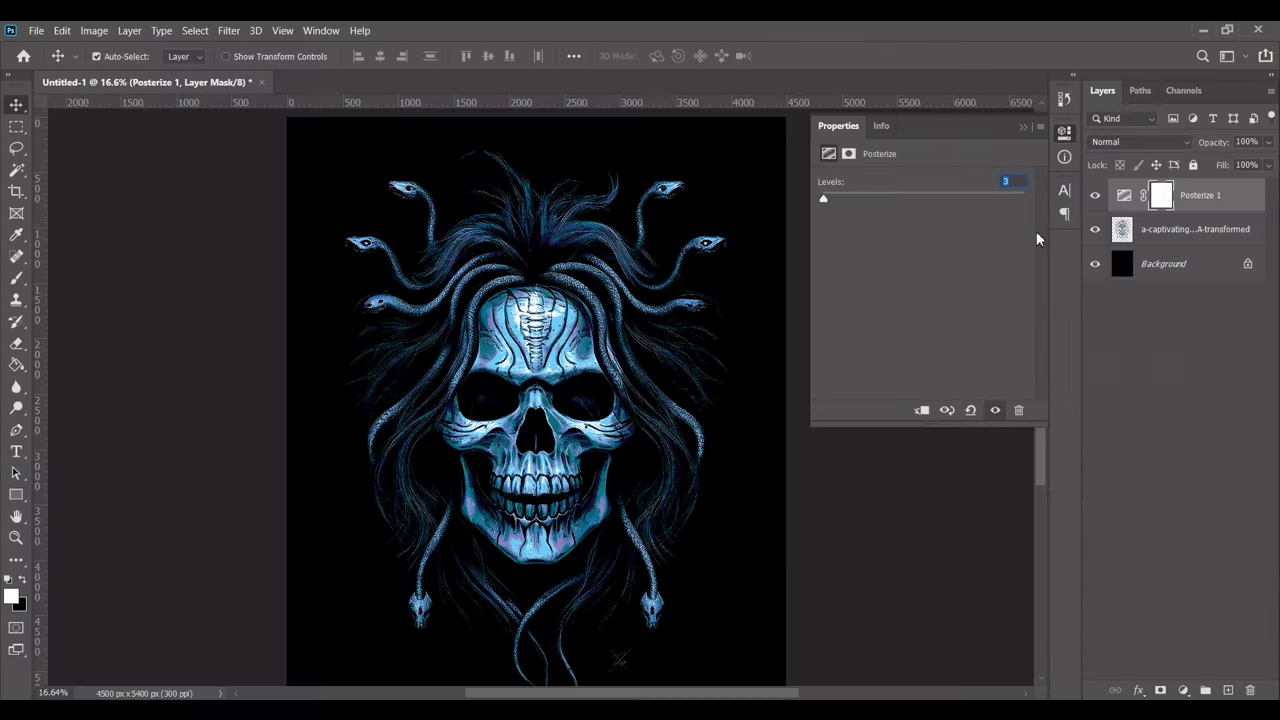
click(920, 410)
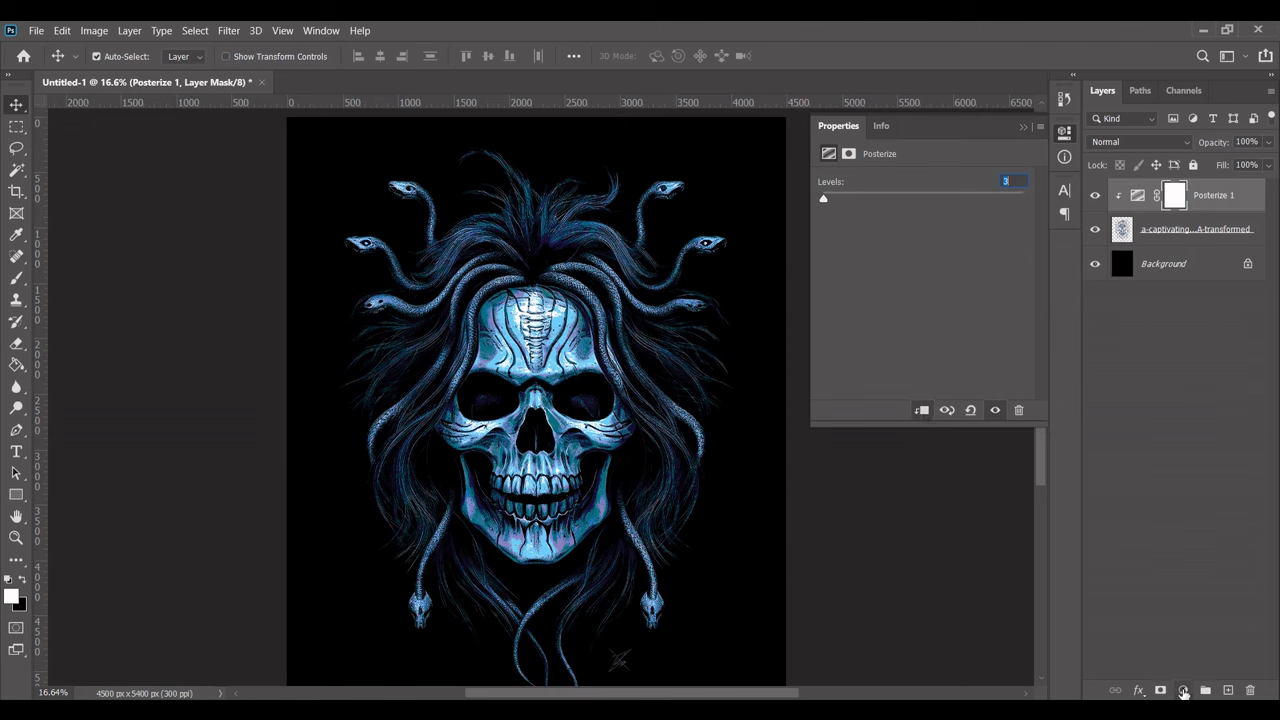
- Add a Gradient Map adjustment layer with Reverse enabled
click(1183, 690)
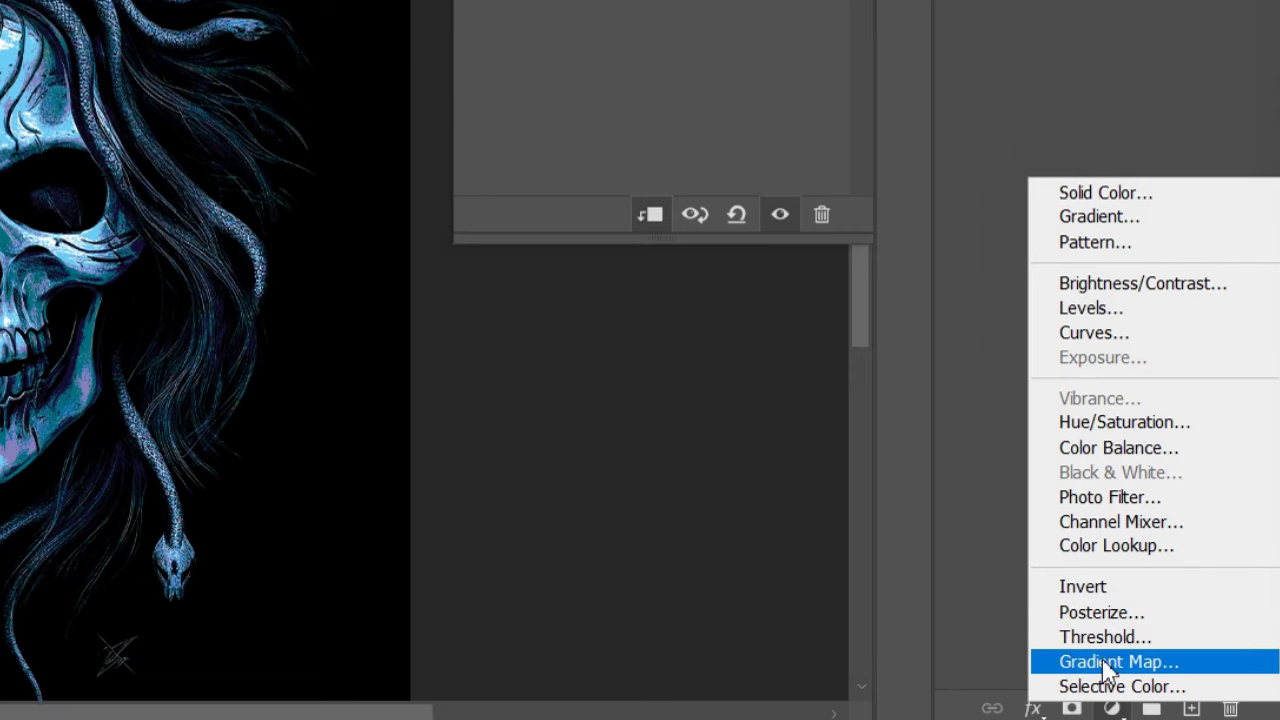
click(1150, 662)
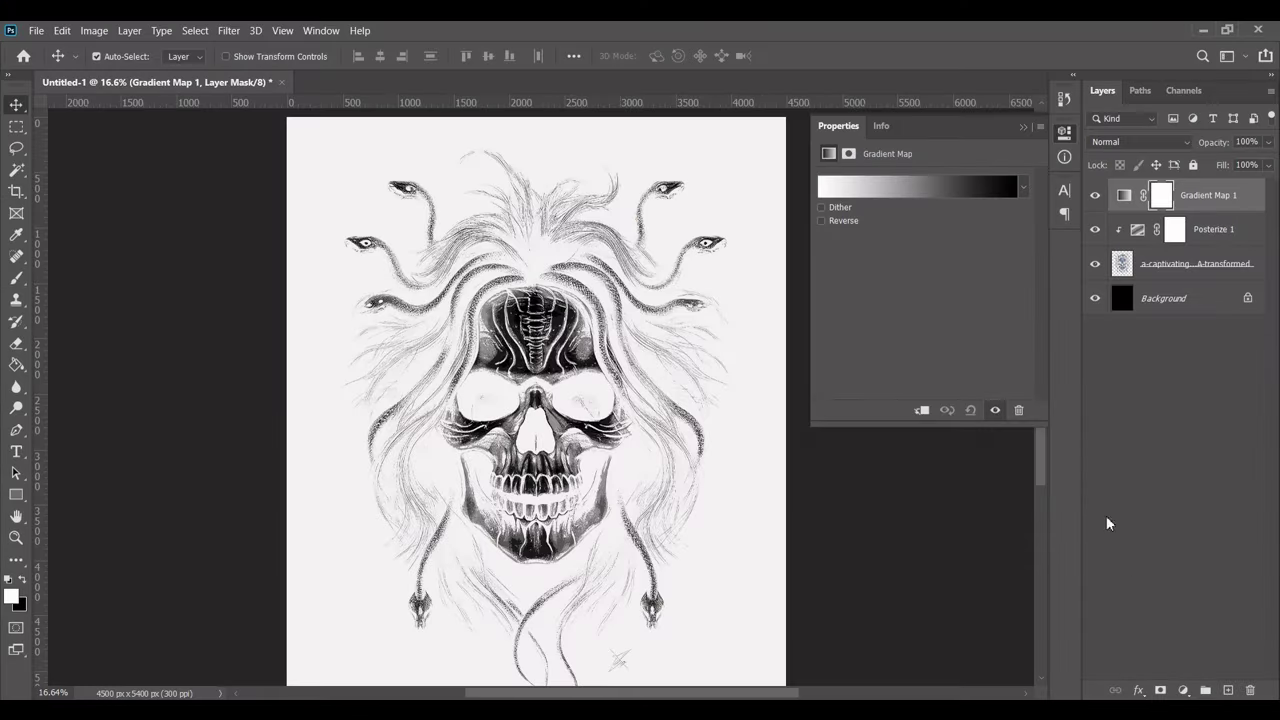
click(832, 221)
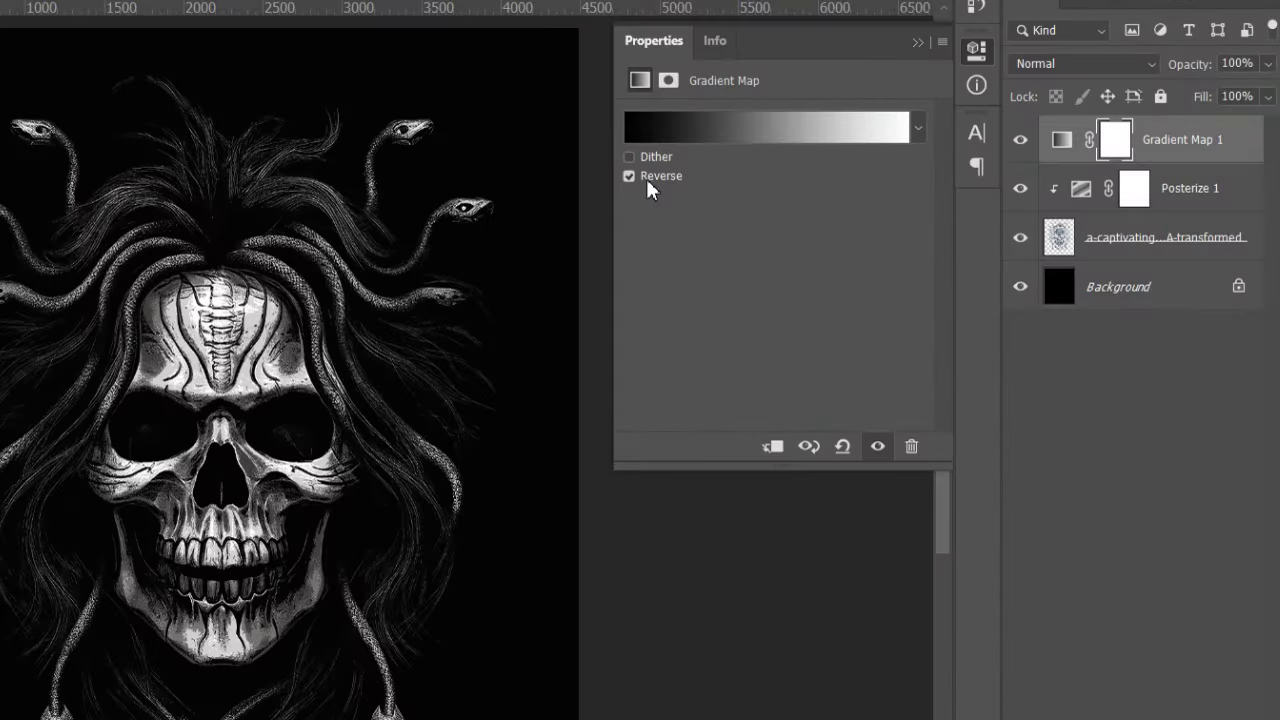
- Apply the Oranges > Orange_12 gradient preset to the gradient map
click(797, 129)
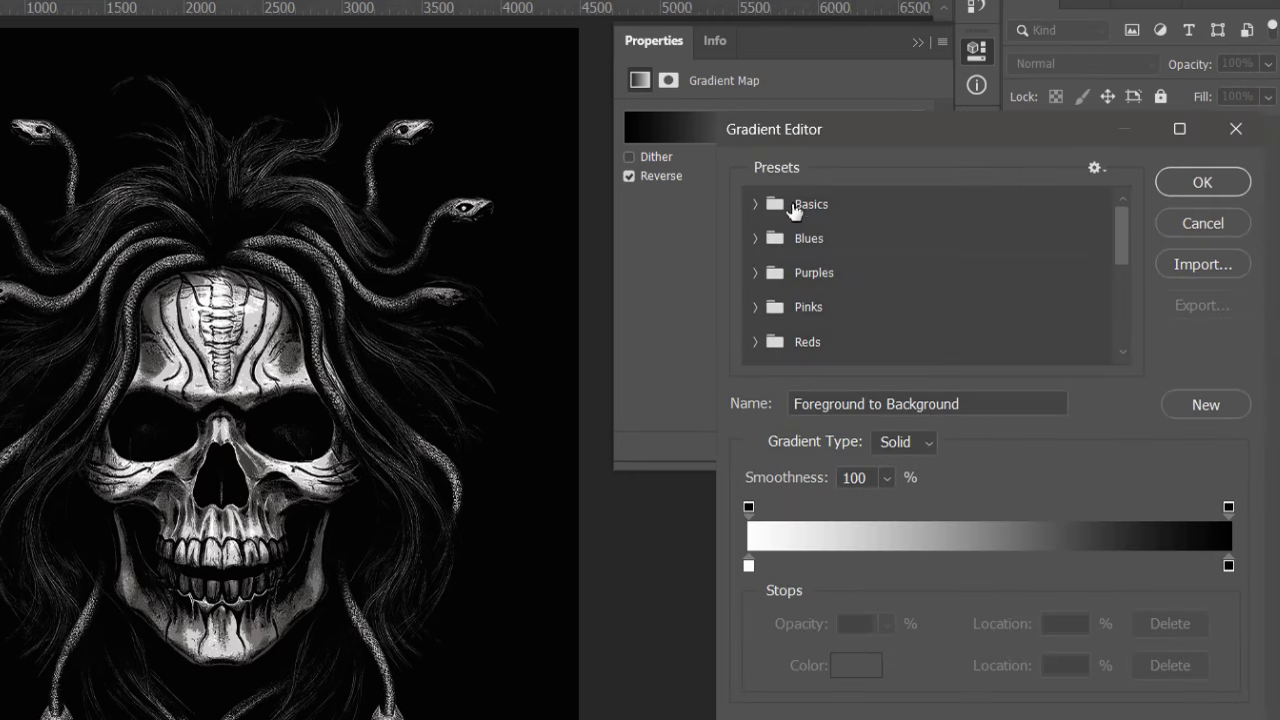
scroll(873, 302, down, 1)
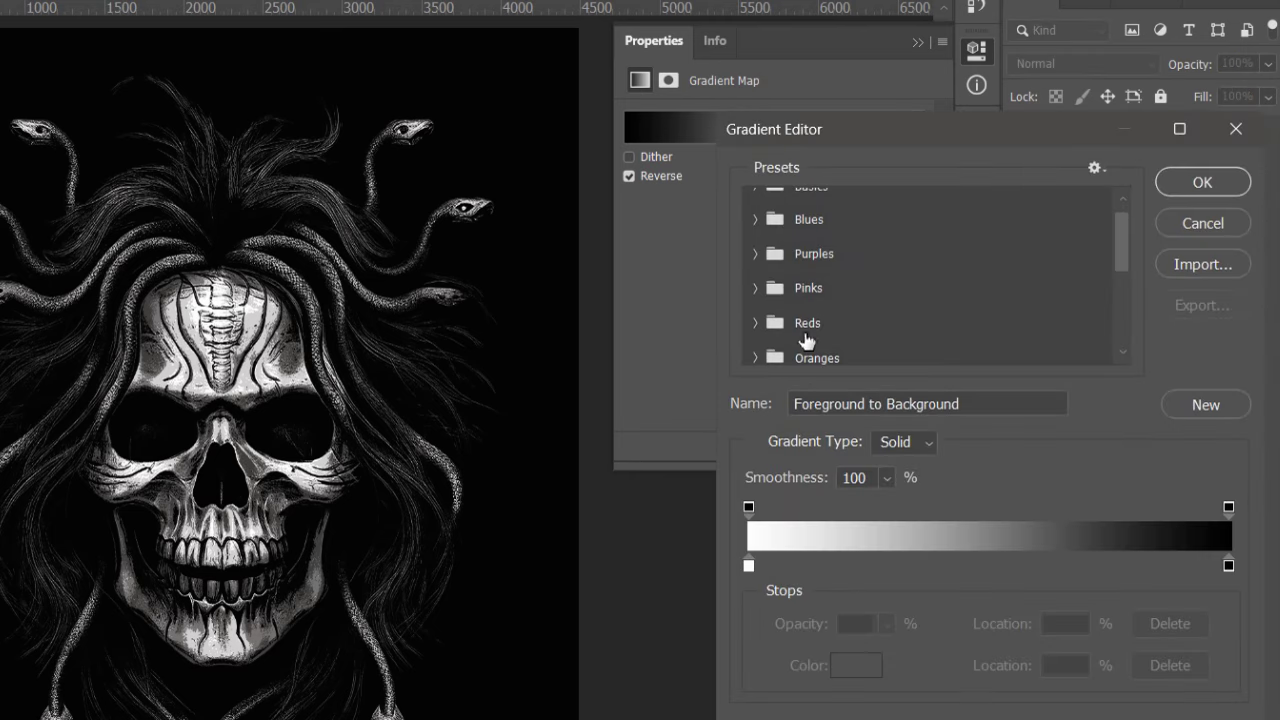
click(793, 360)
scroll(900, 317, down, 1)
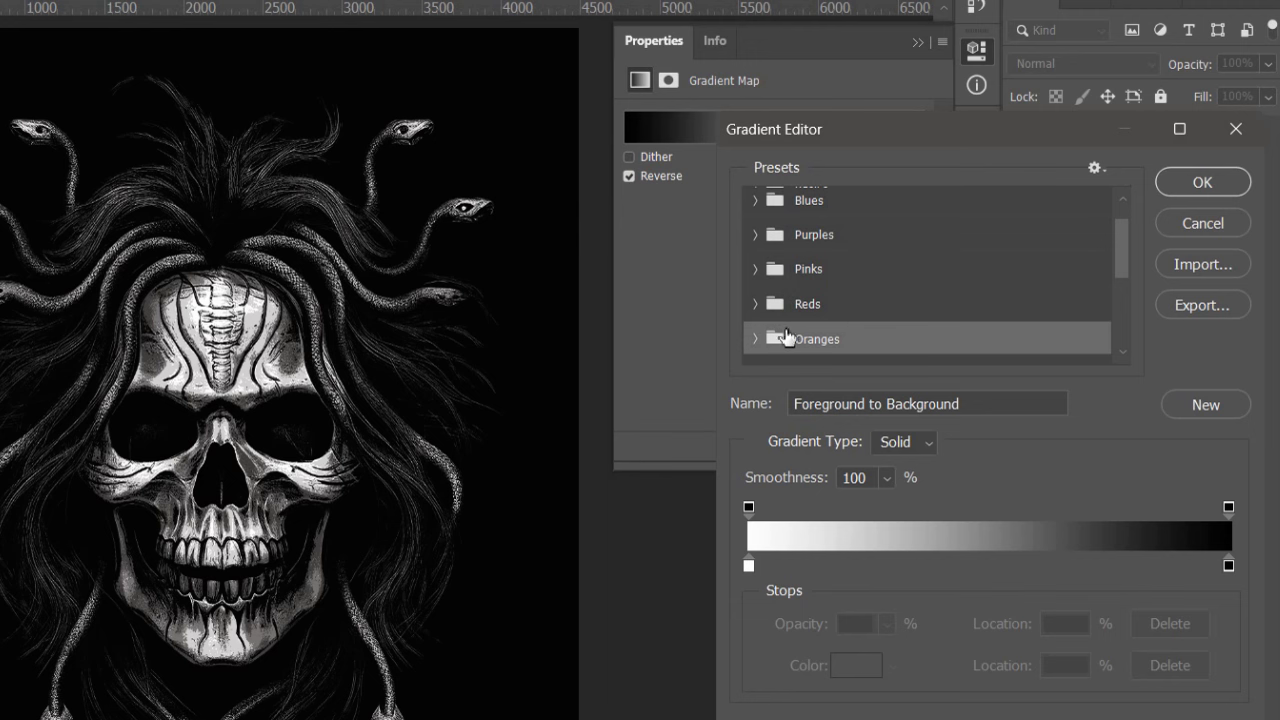
click(756, 338)
scroll(929, 314, down, 2)
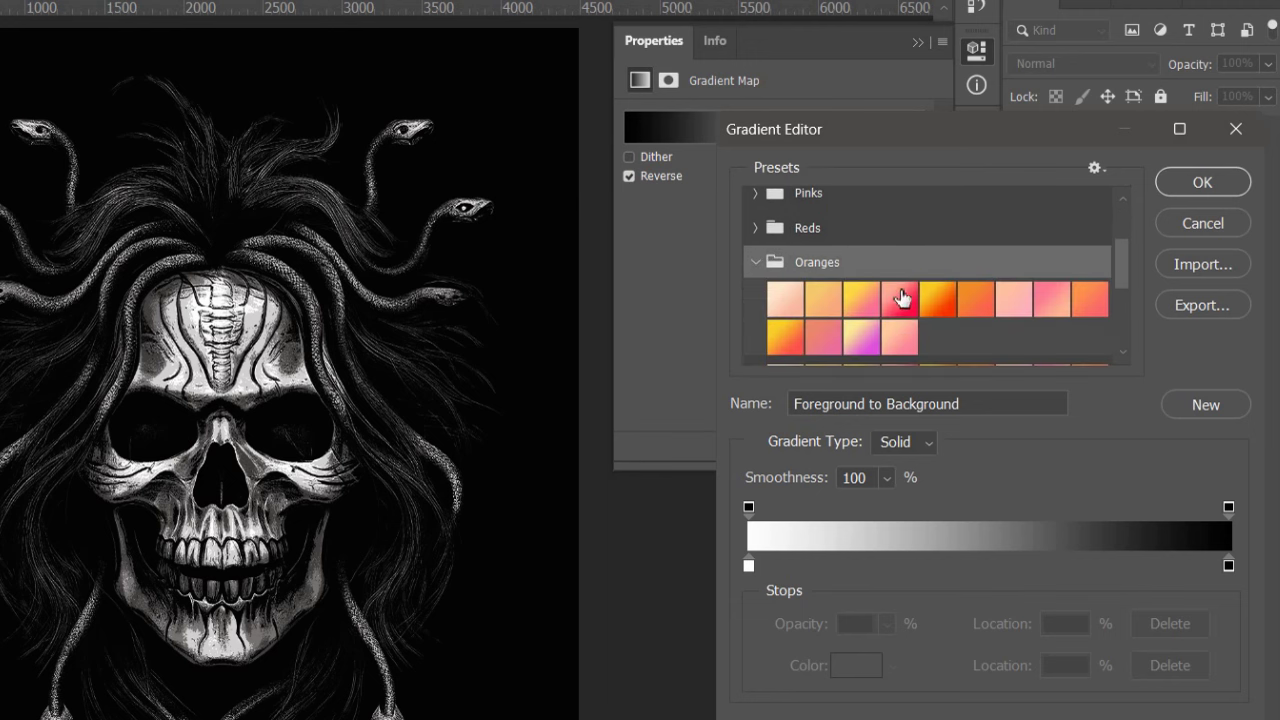
click(900, 293)
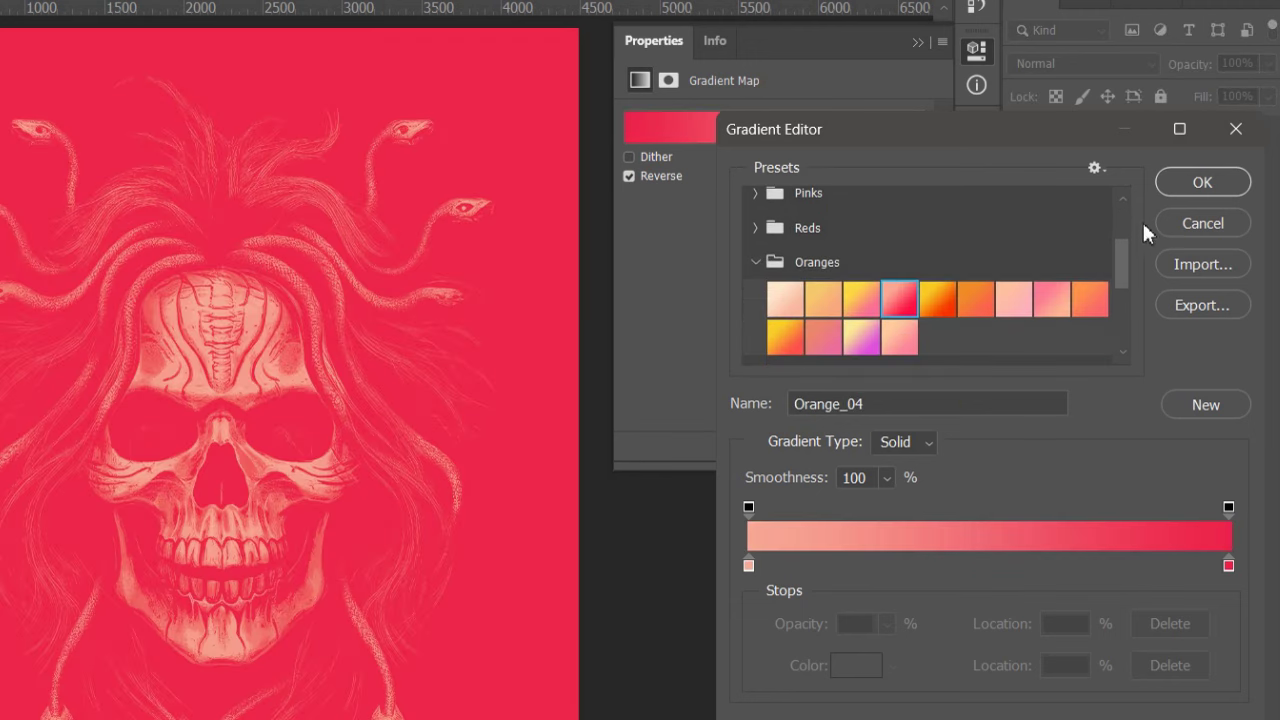
click(944, 302)
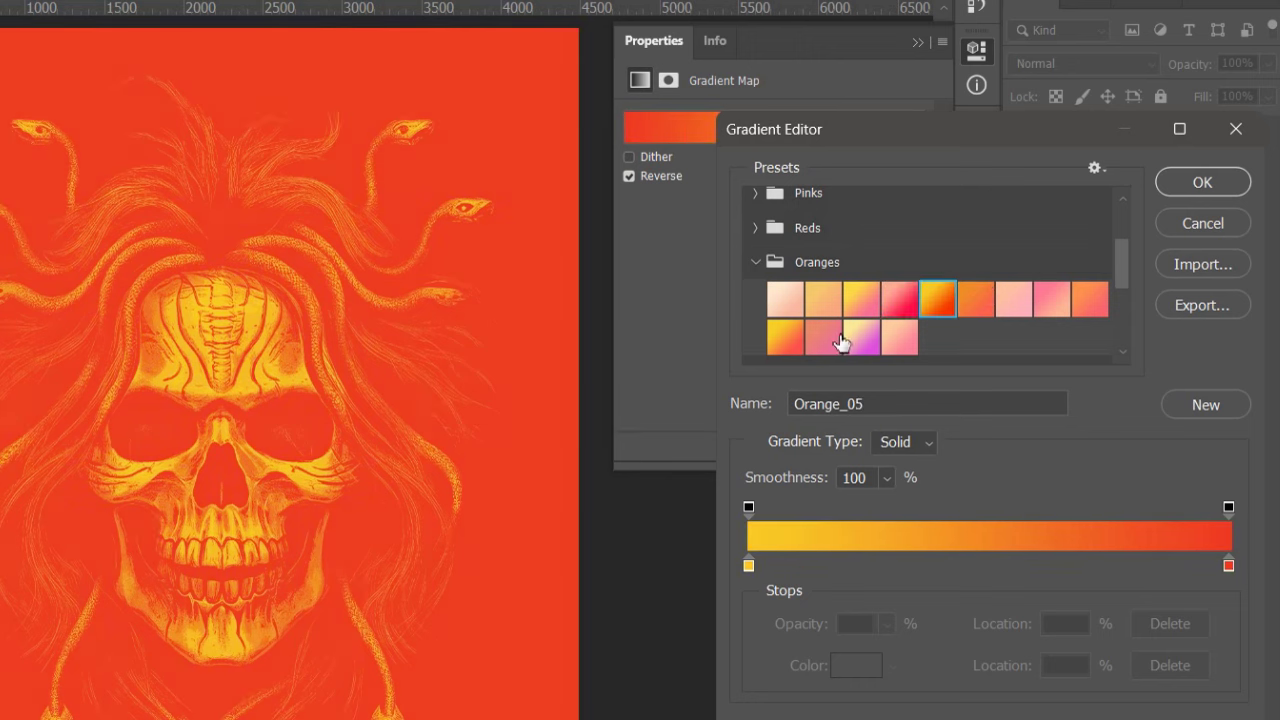
click(861, 345)
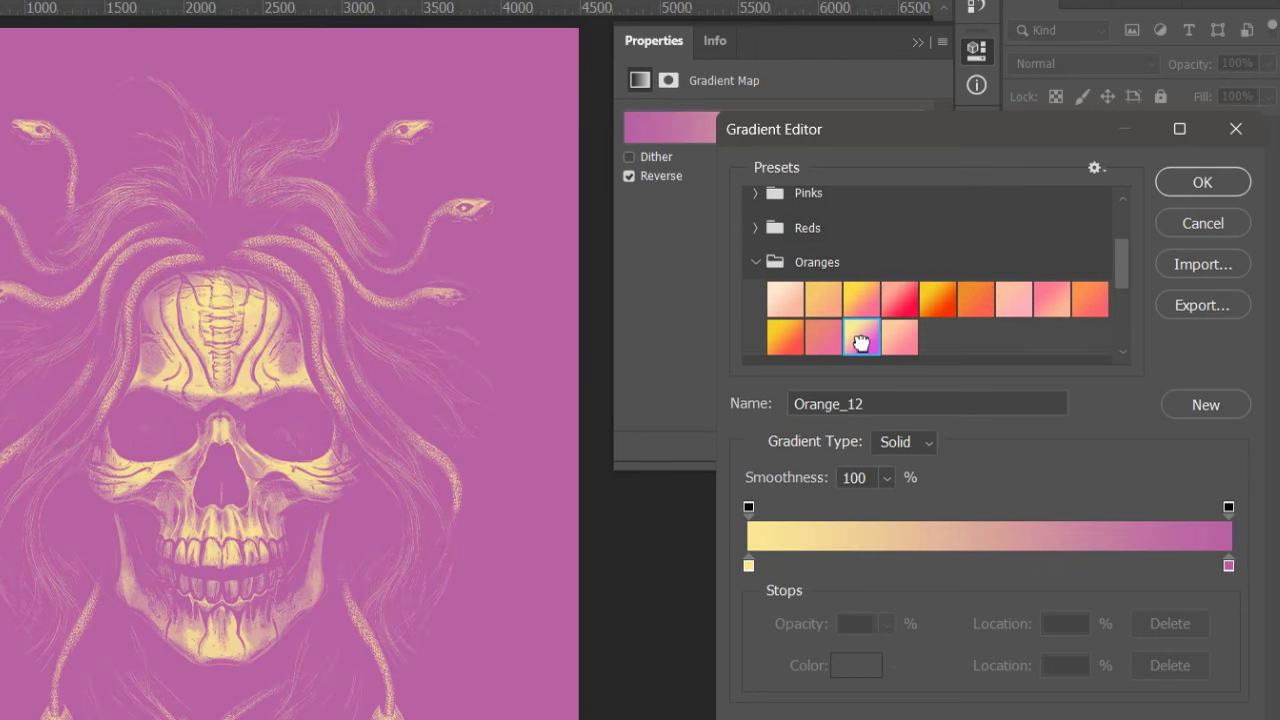
click(1200, 183)
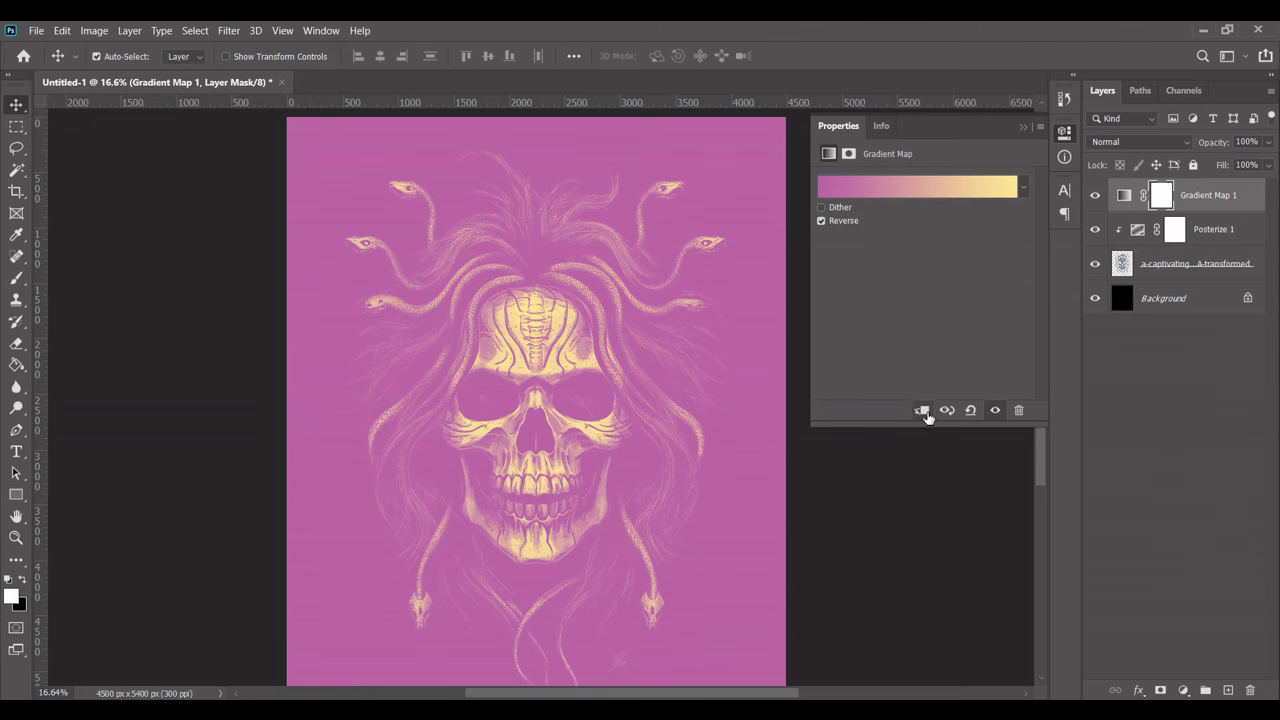
- Clip the gradient map to the skull layer so the background stays black
click(923, 411)
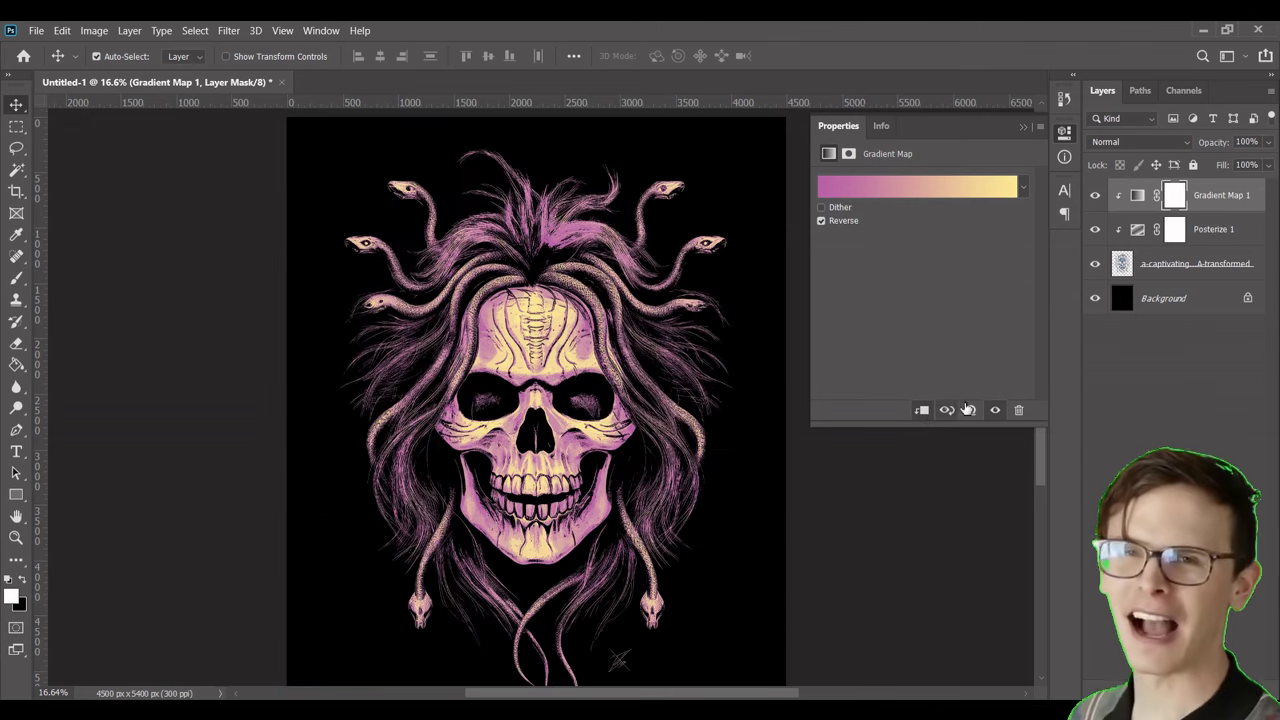
click(1064, 131)
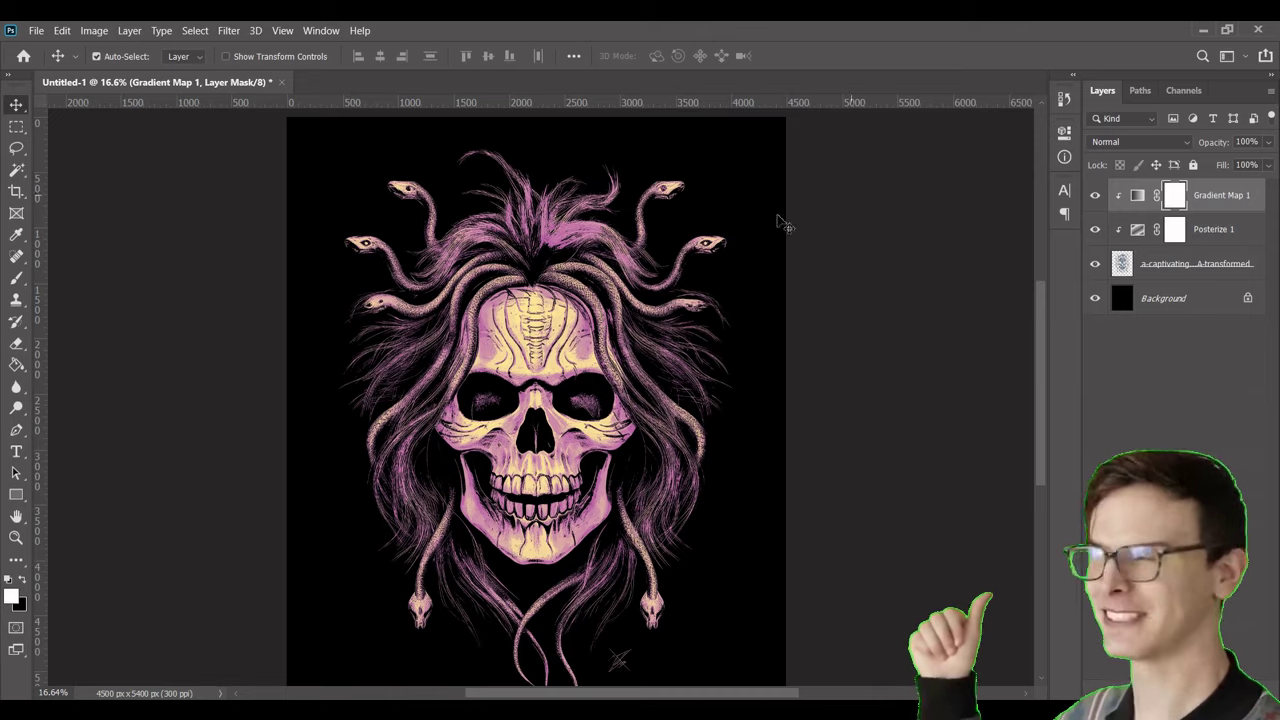
scroll(588, 420, up, 2)
scroll(580, 412, up, 2)
scroll(570, 404, up, 2)
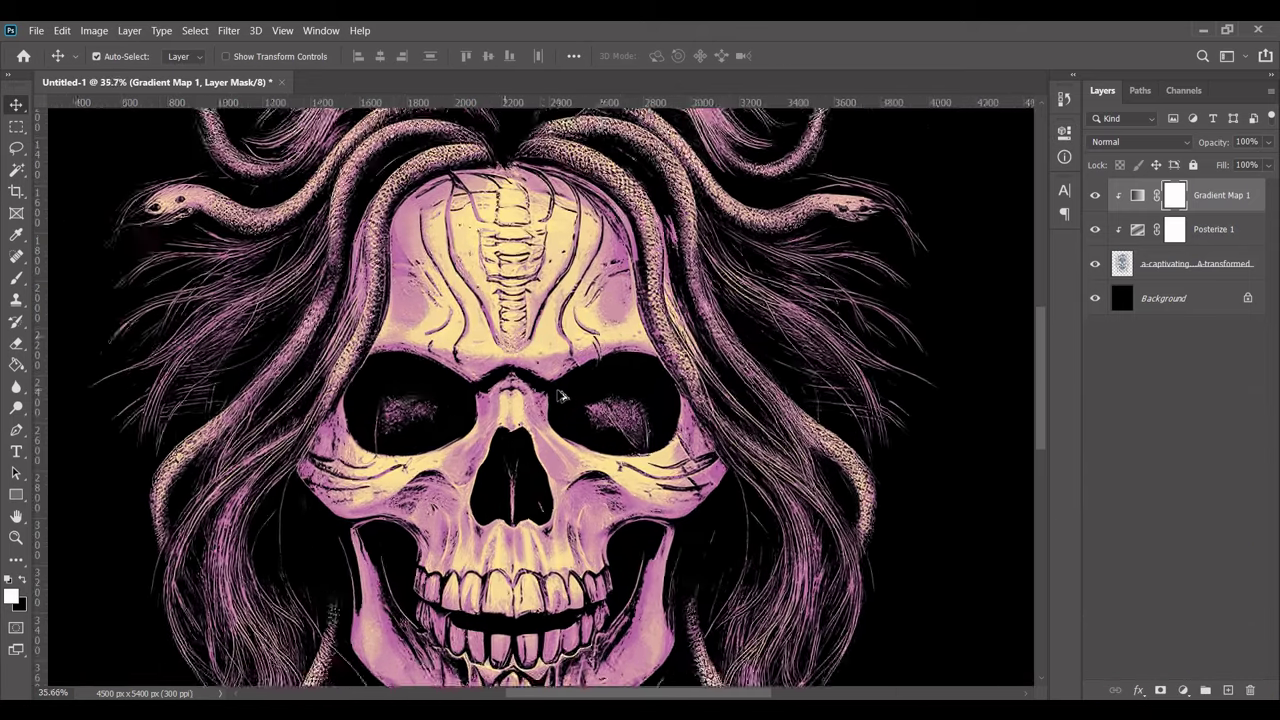
scroll(561, 396, up, 2)
- Zoom out to 15.1% to view the whole canvas and select the skull artwork layer
scroll(717, 340, down, 2)
scroll(716, 339, down, 1)
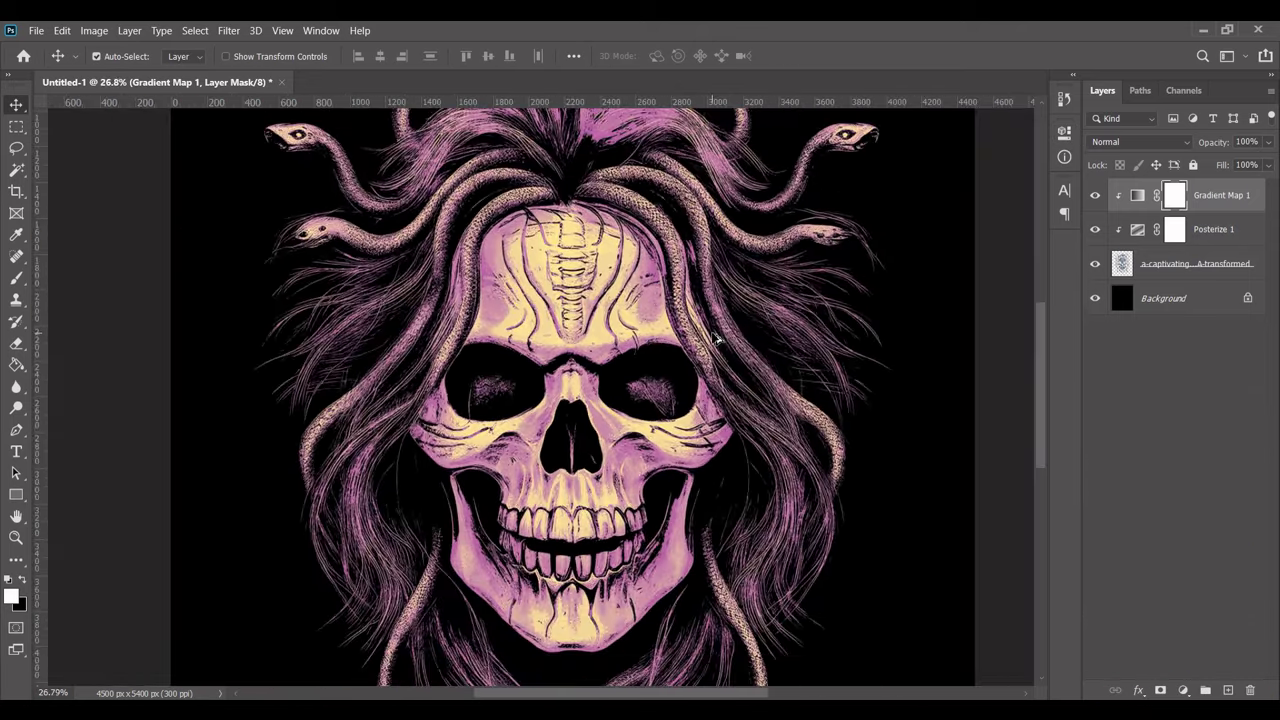
scroll(715, 339, down, 1)
scroll(714, 338, down, 1)
scroll(688, 404, up, 1)
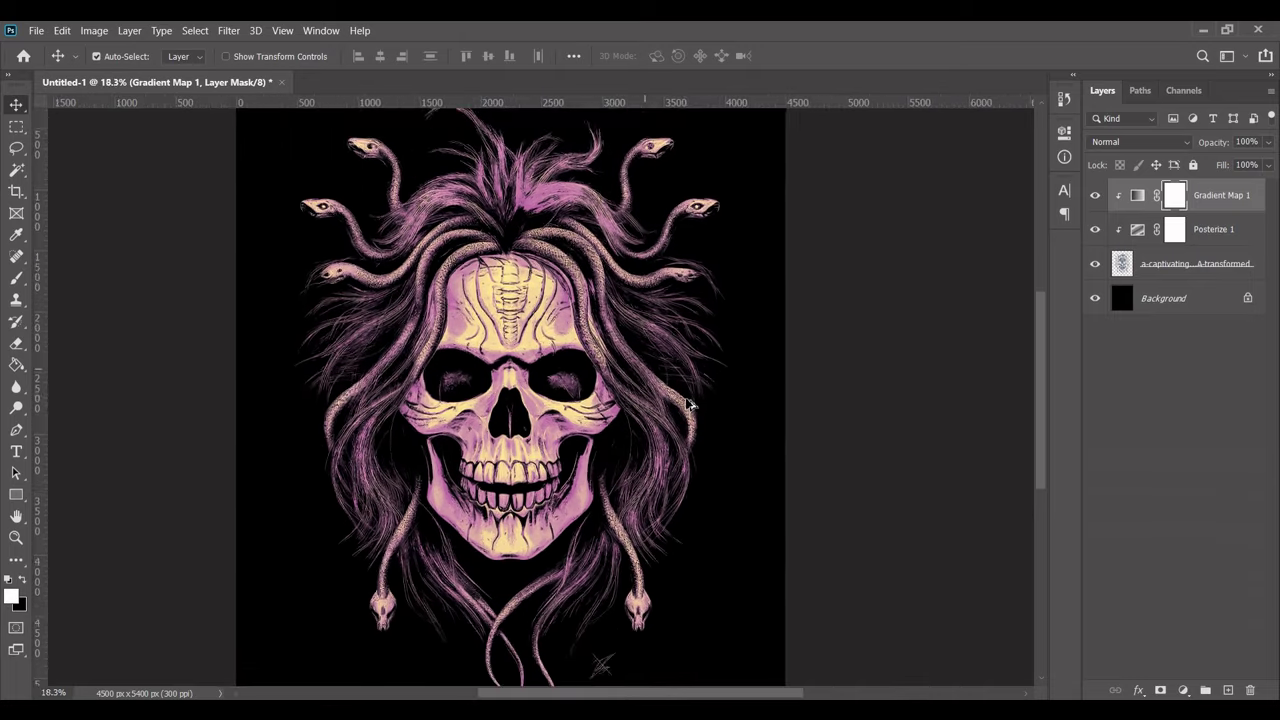
scroll(688, 404, up, 1)
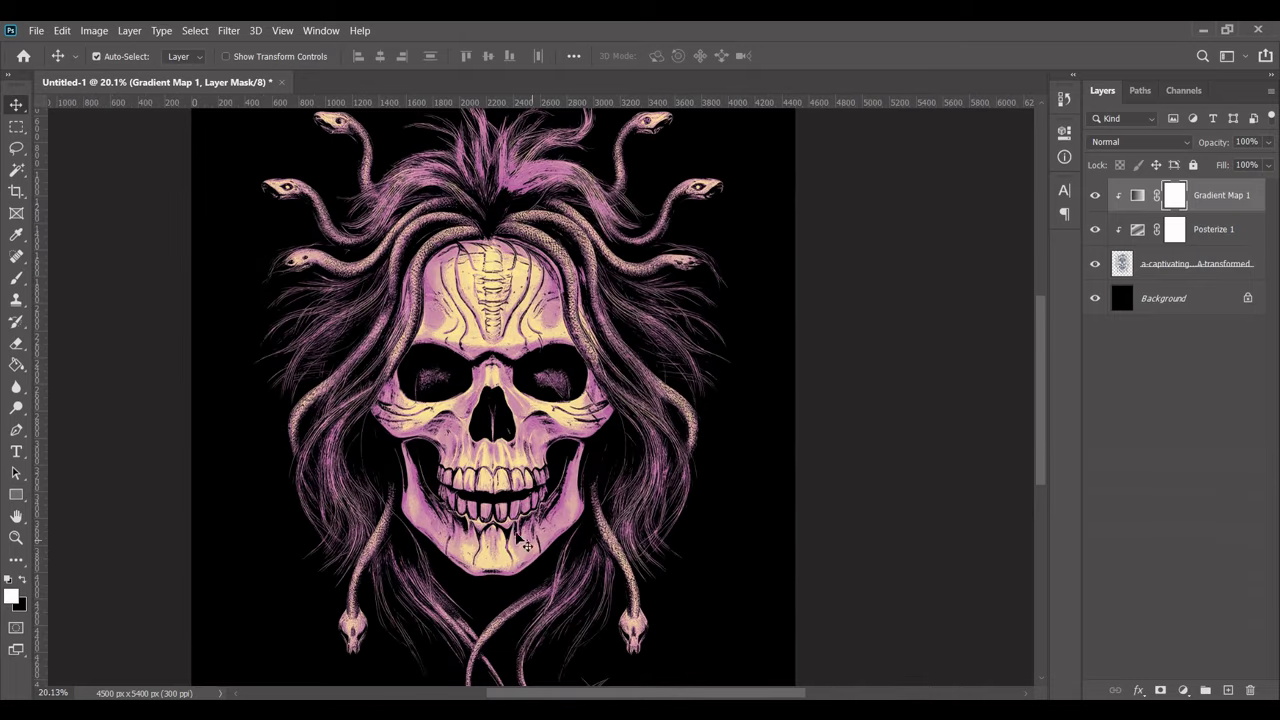
scroll(730, 442, up, 2)
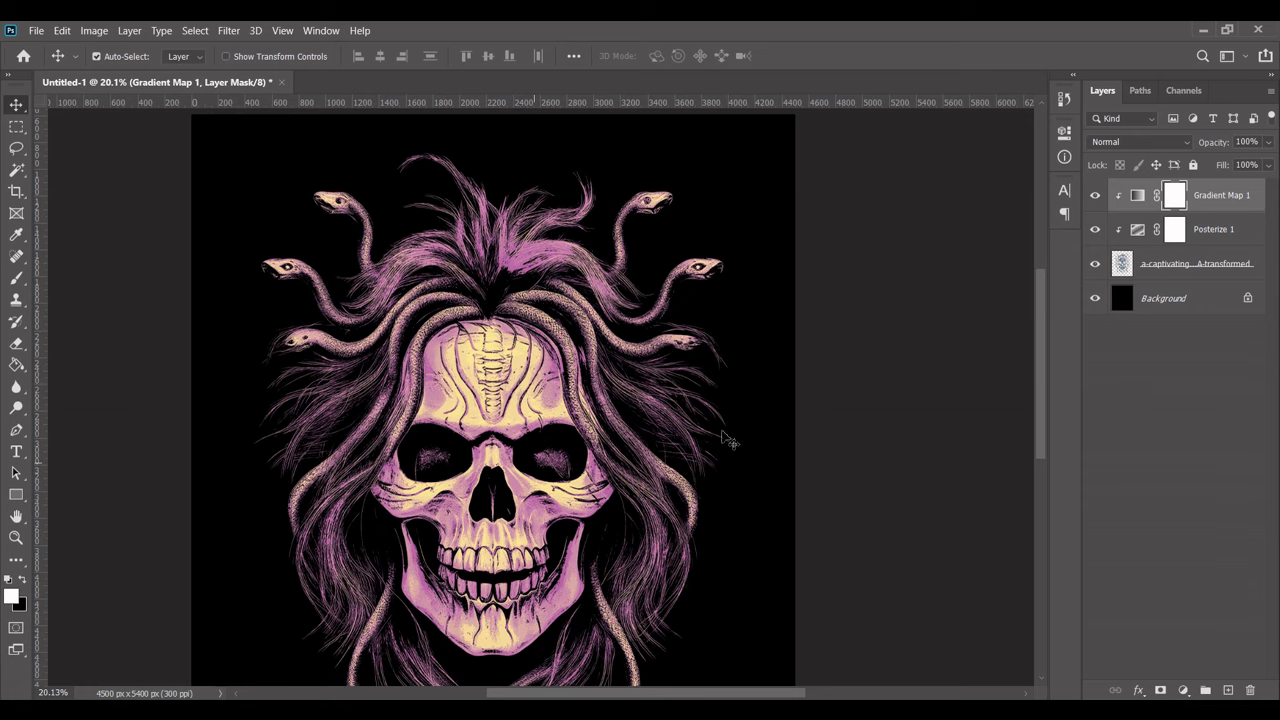
click(728, 441)
scroll(740, 445, down, 2)
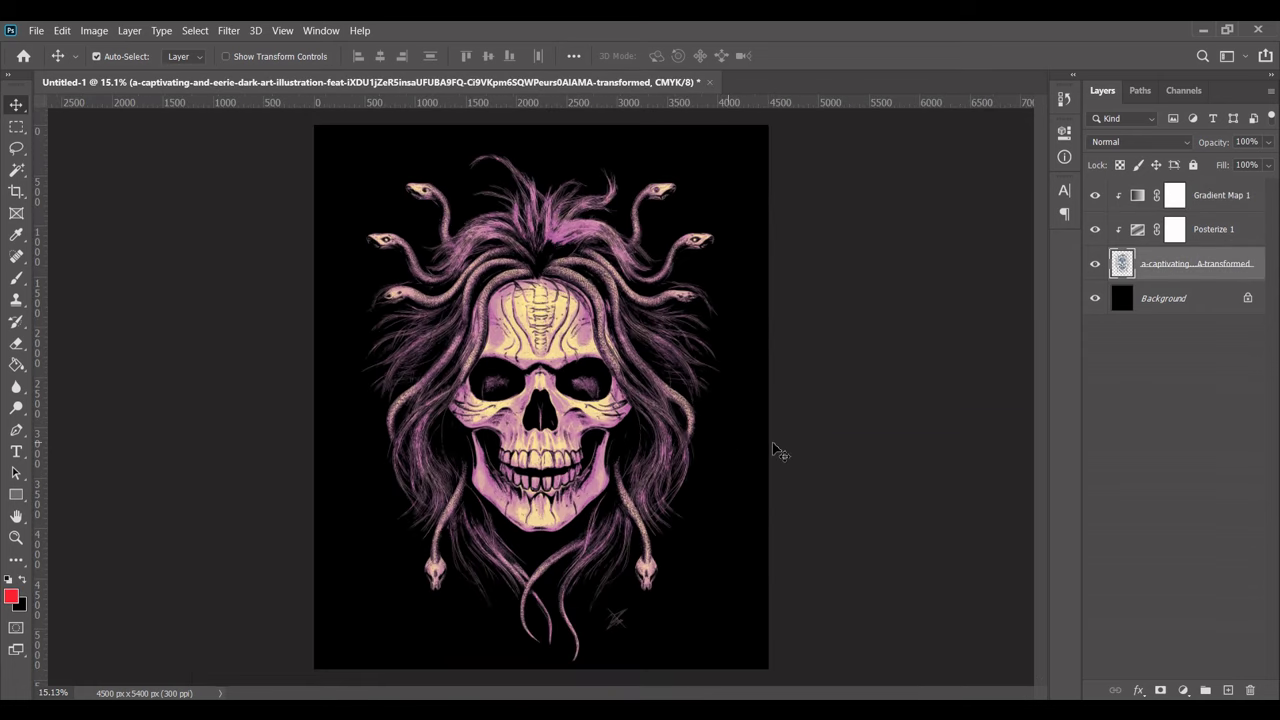
- Merge the skull artwork, Posterize and Gradient Map layers into one layer
shift+click(1226, 204)
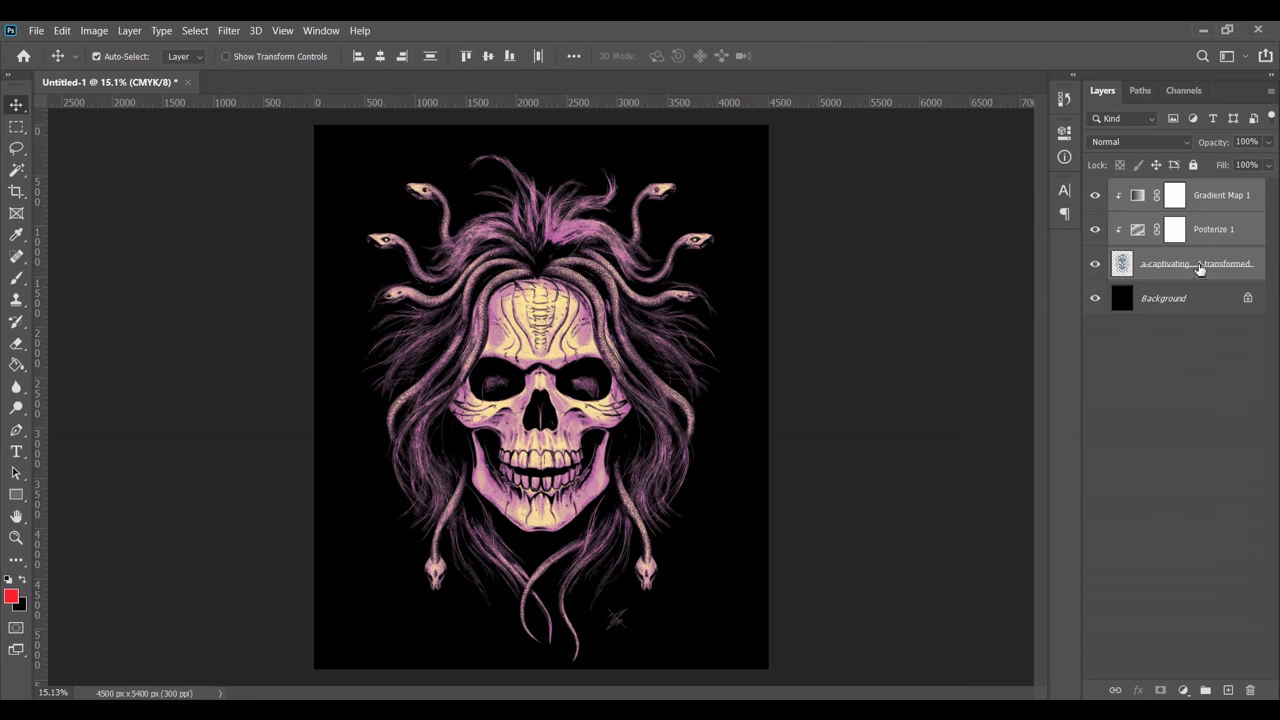
right_click(1228, 264)
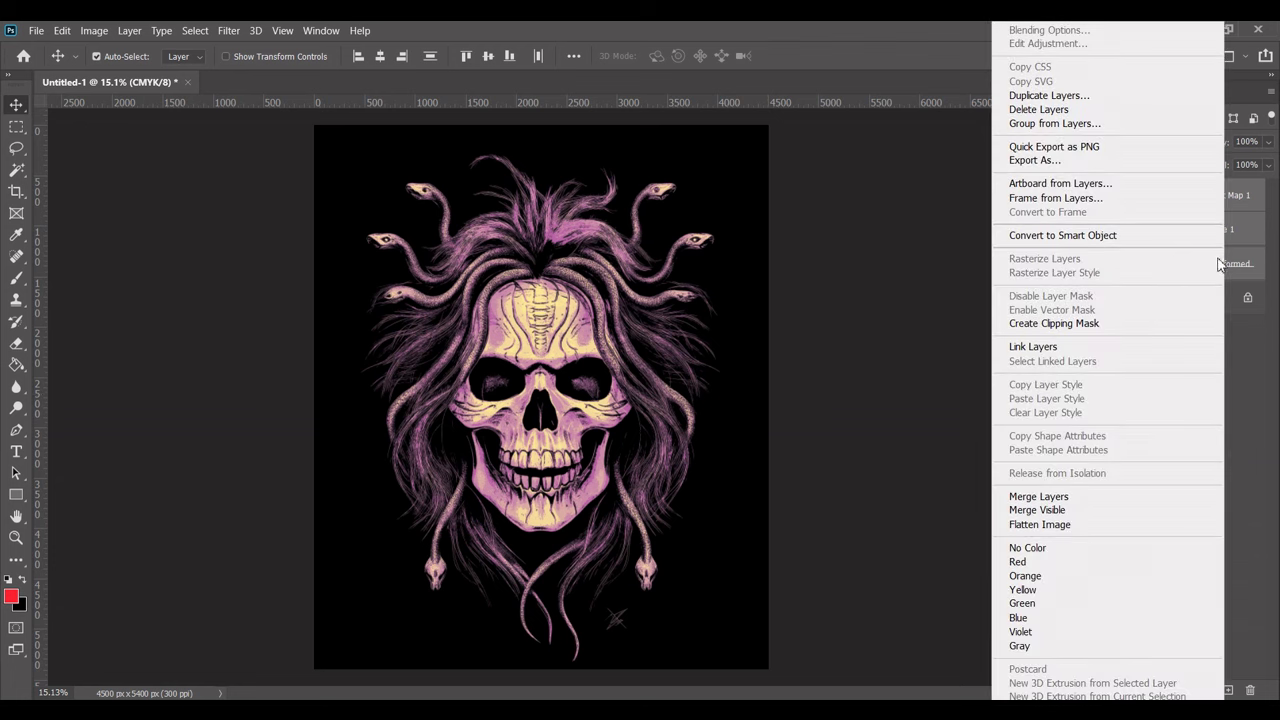
click(1106, 235)
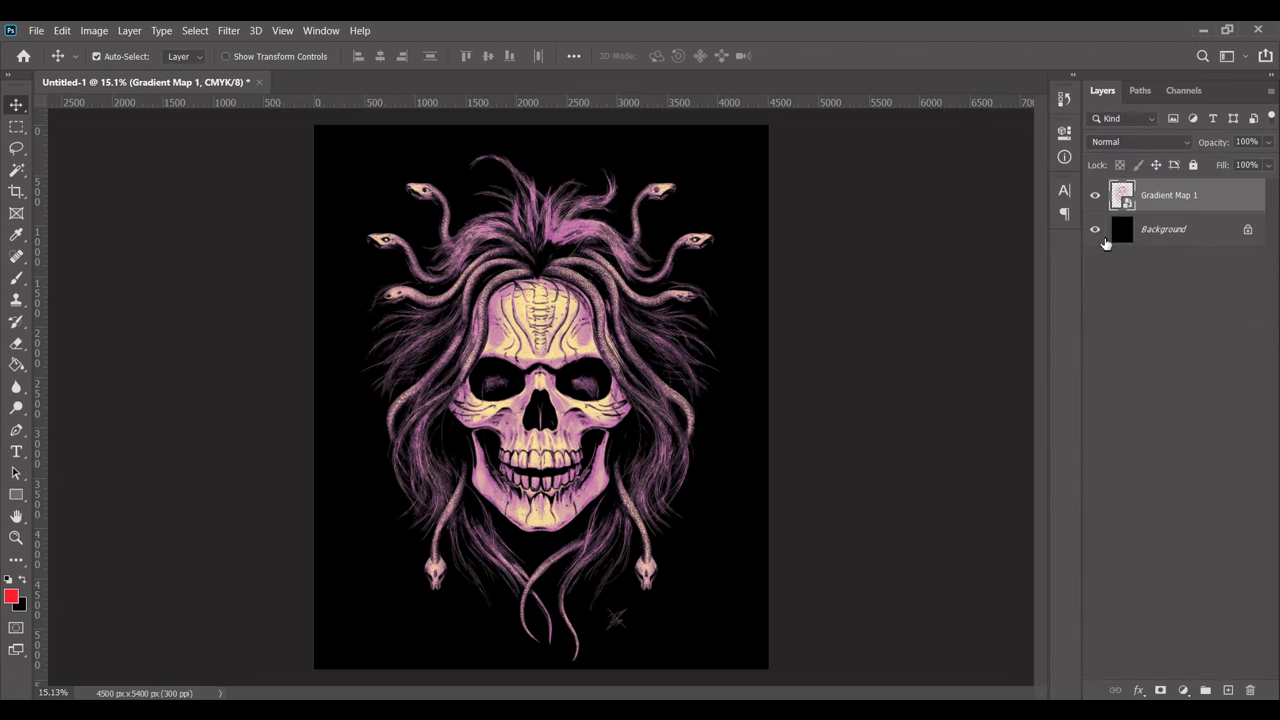
click(1097, 232)
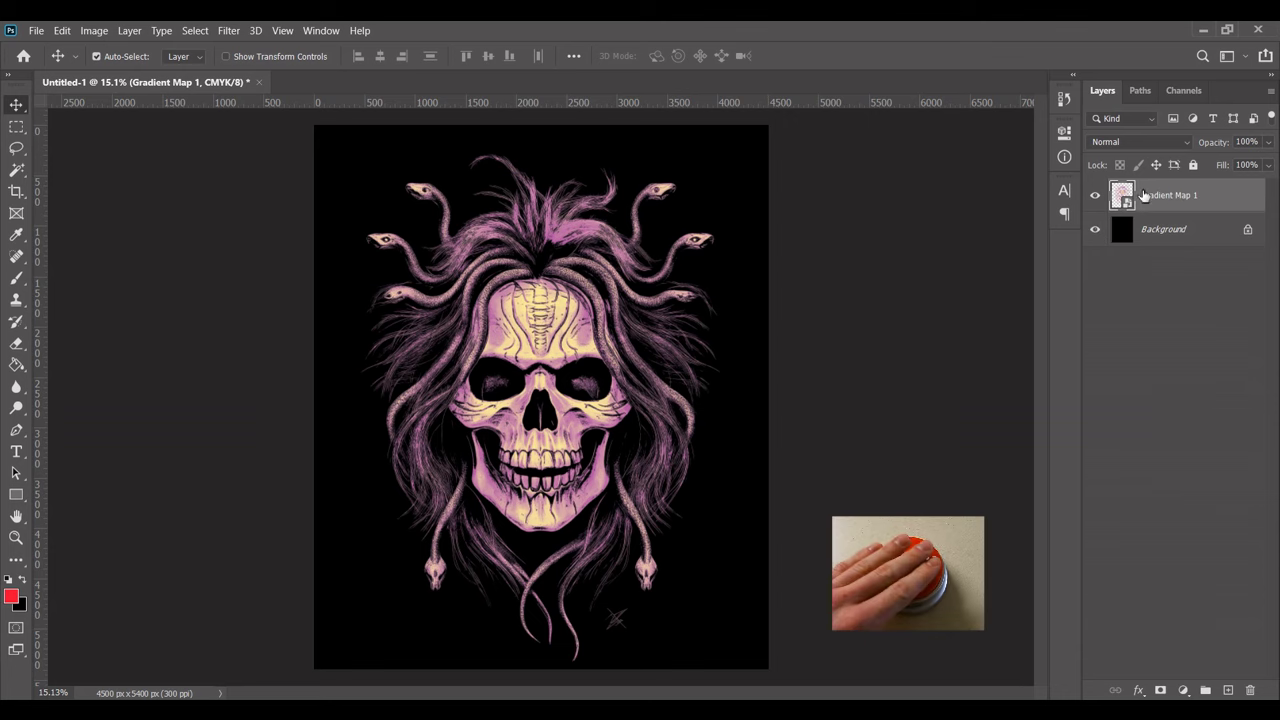
- Center the merged artwork horizontally and vertically on the canvas, then deselect
click(96, 56)
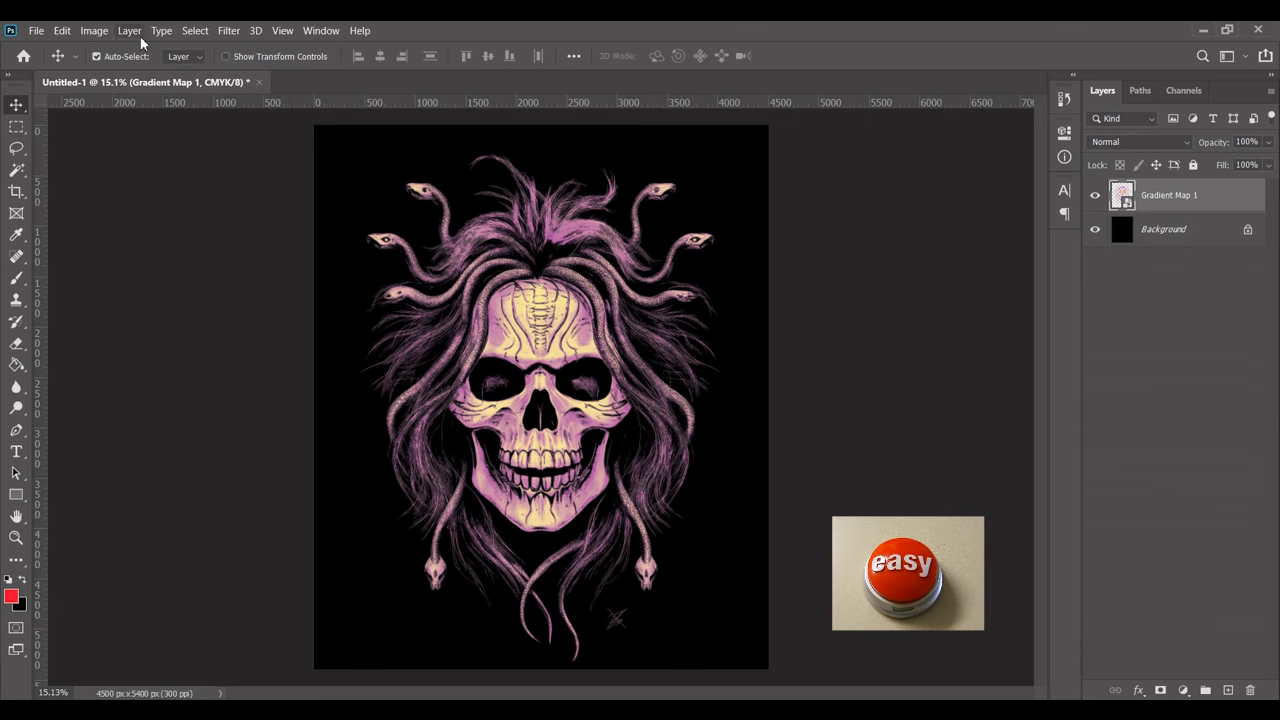
key(ctrl+a)
click(488, 56)
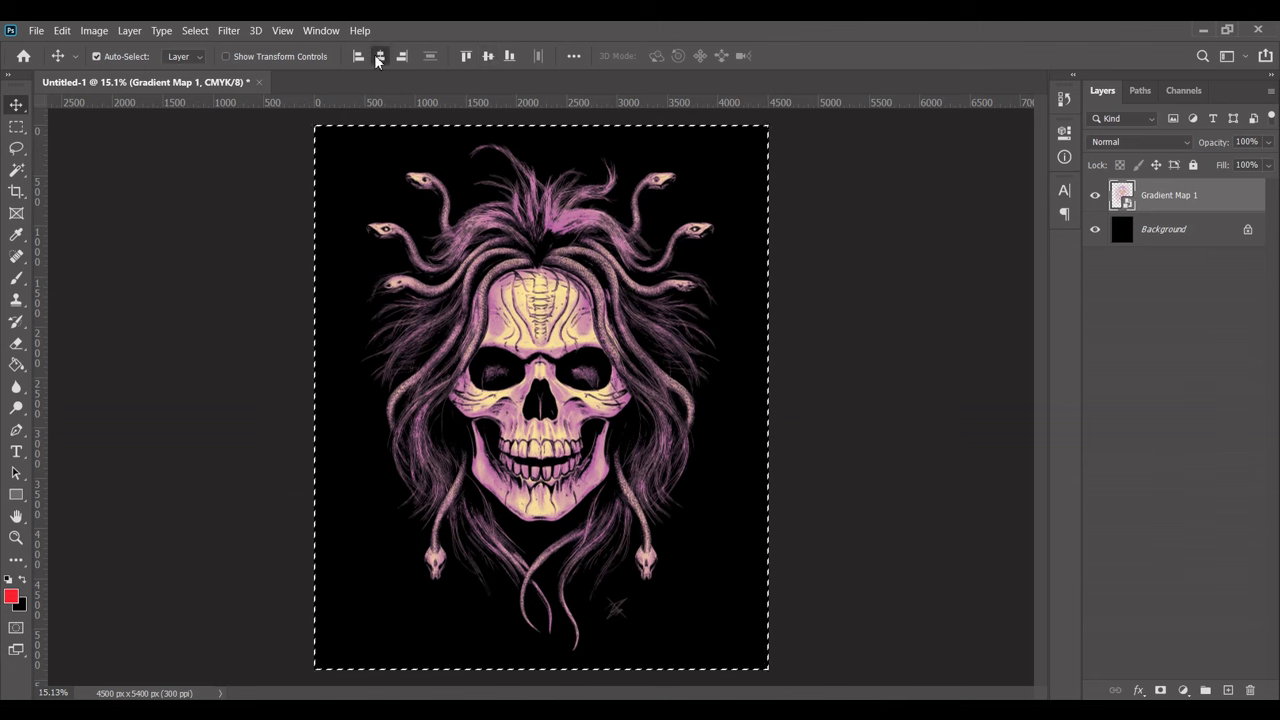
click(380, 56)
key(ctrl+d)
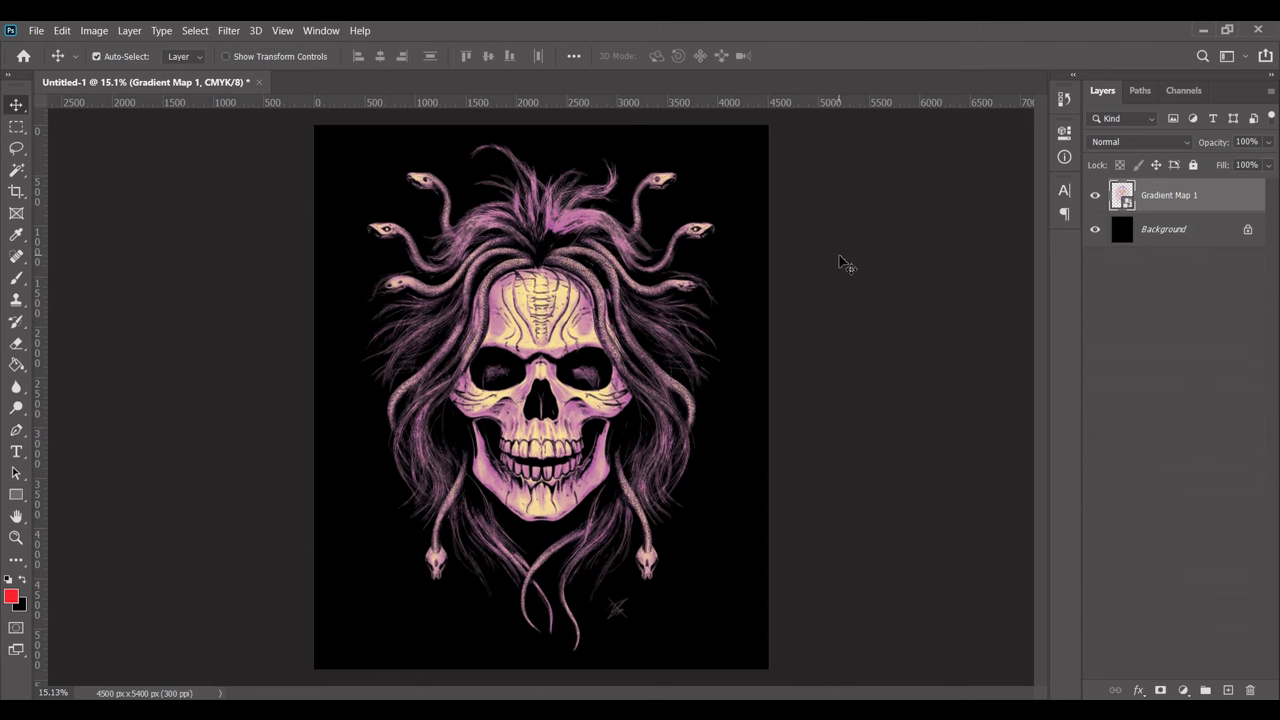
- Quick Export the skull as a transparent PNG with the Background hidden, then restore it
click(1095, 230)
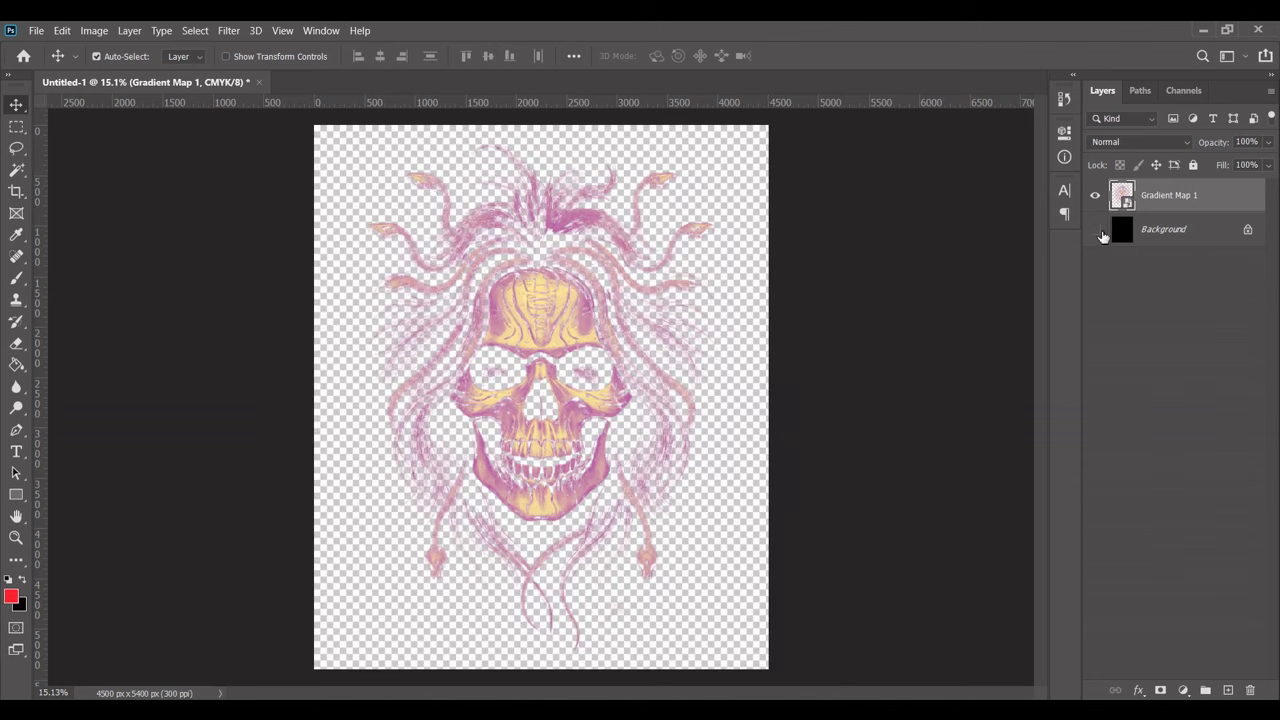
click(40, 31)
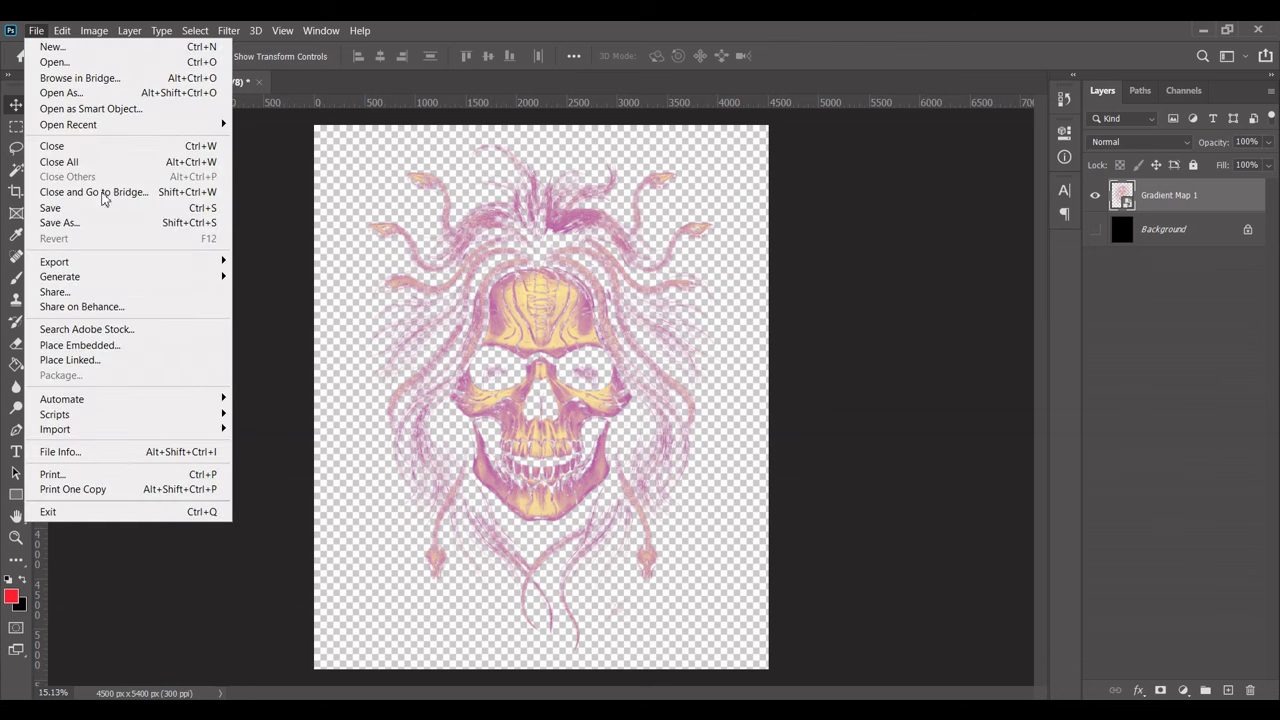
mouse_move(54, 261)
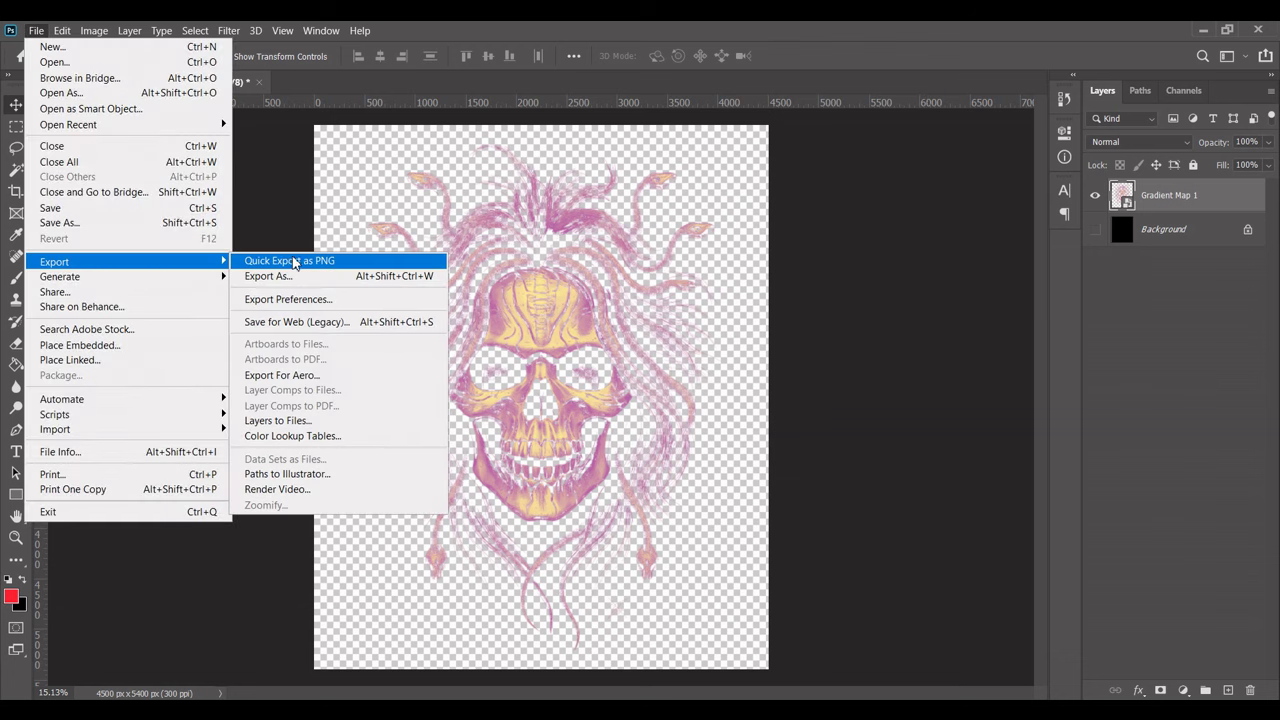
click(292, 263)
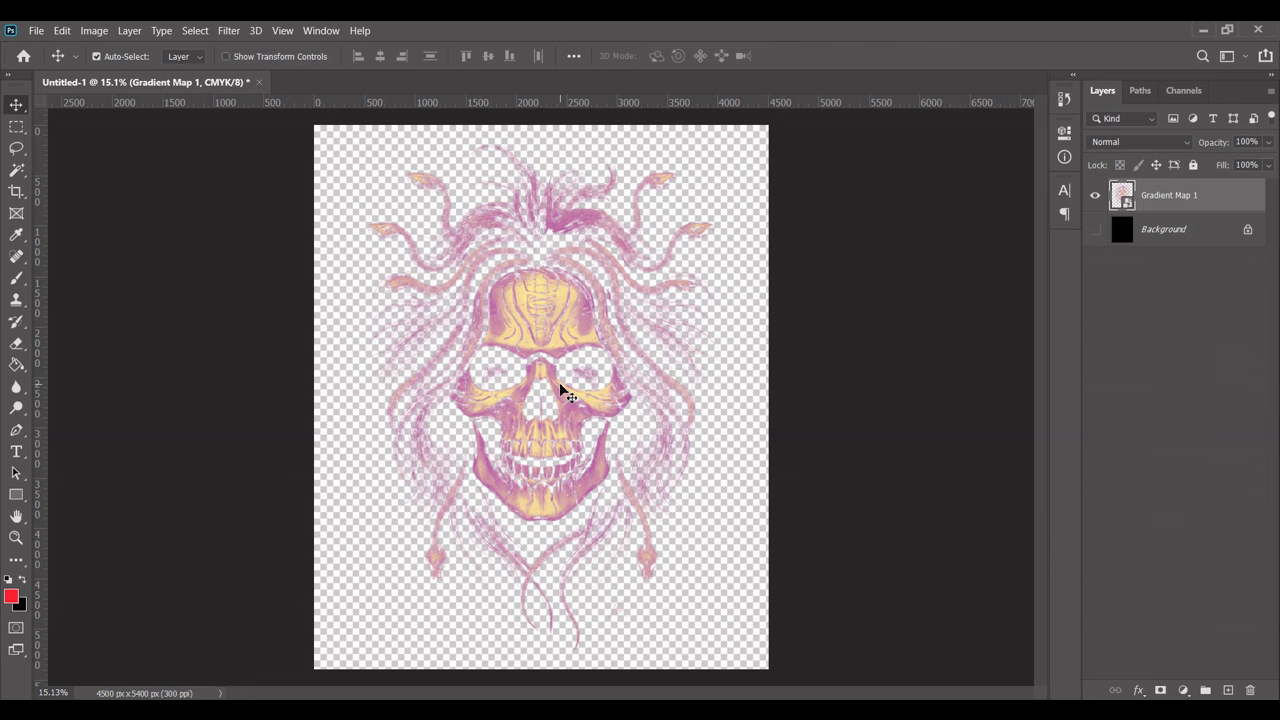
click(1095, 230)
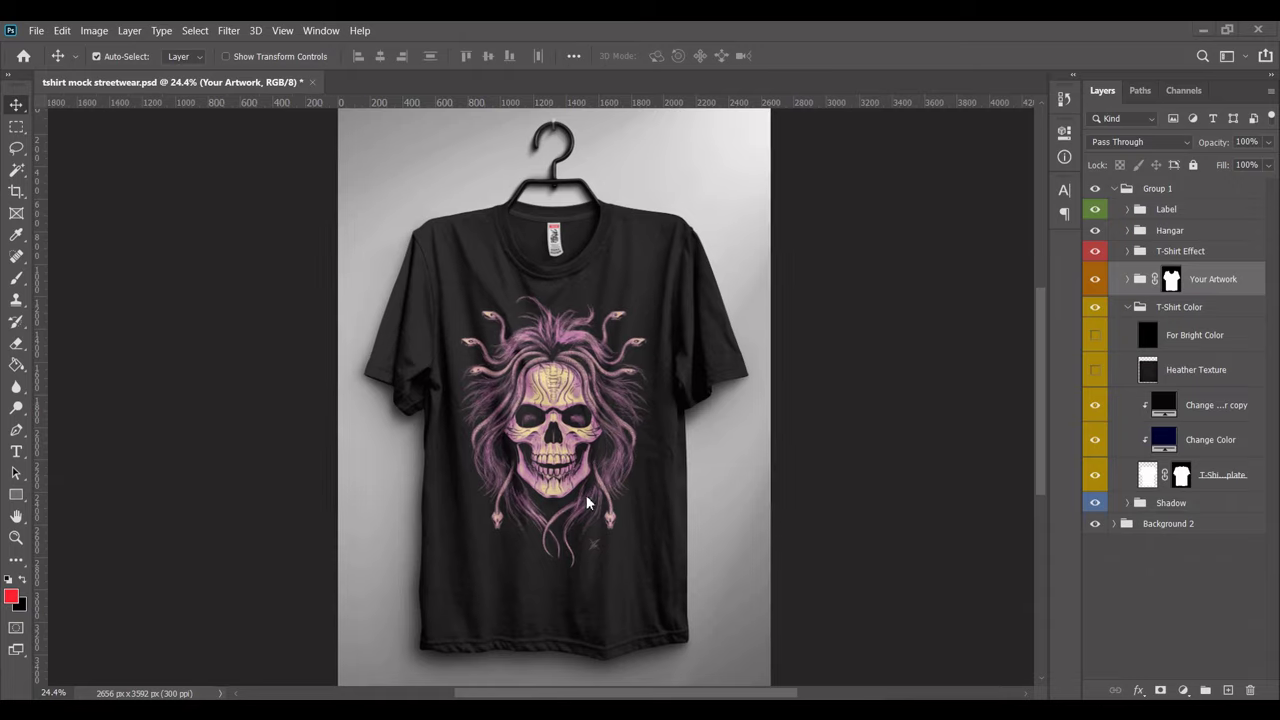
- Zoom into the mockup to inspect the skull and snakes print on the shirt
scroll(636, 500, up, 3)
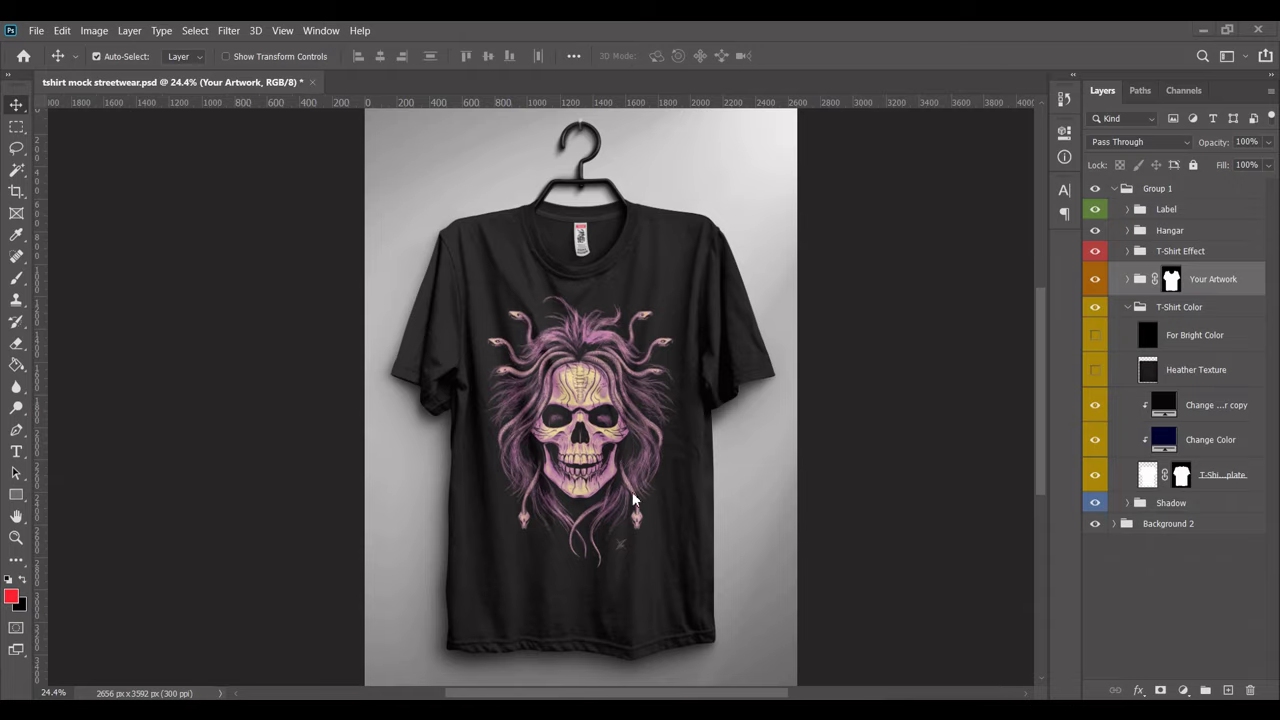
scroll(633, 497, up, 2)
scroll(572, 485, up, 2)
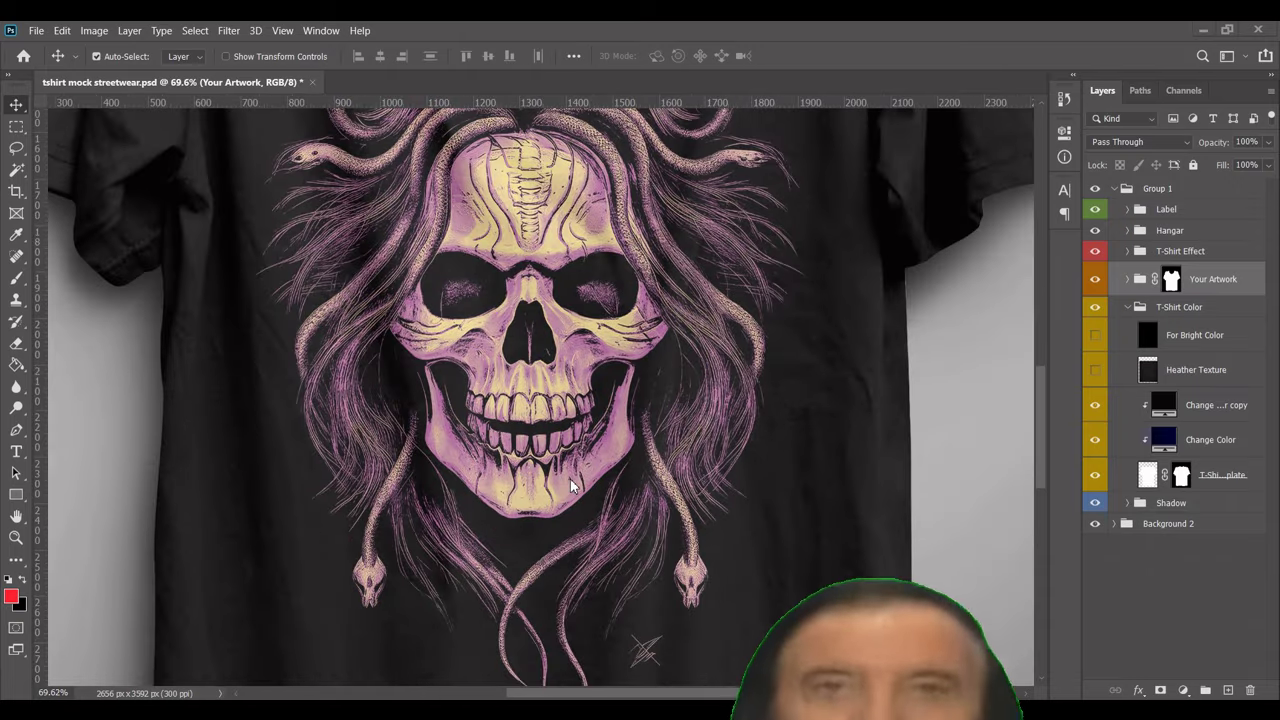
scroll(572, 485, up, 2)
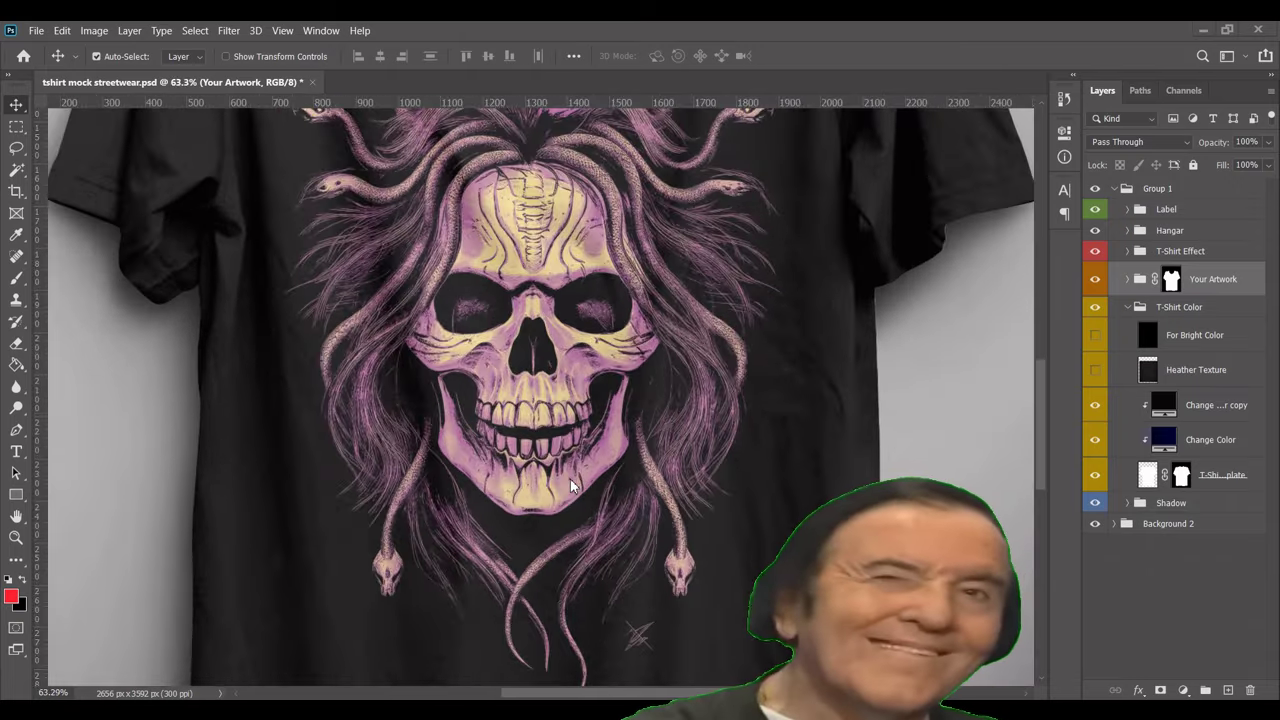
scroll(572, 485, up, 3)
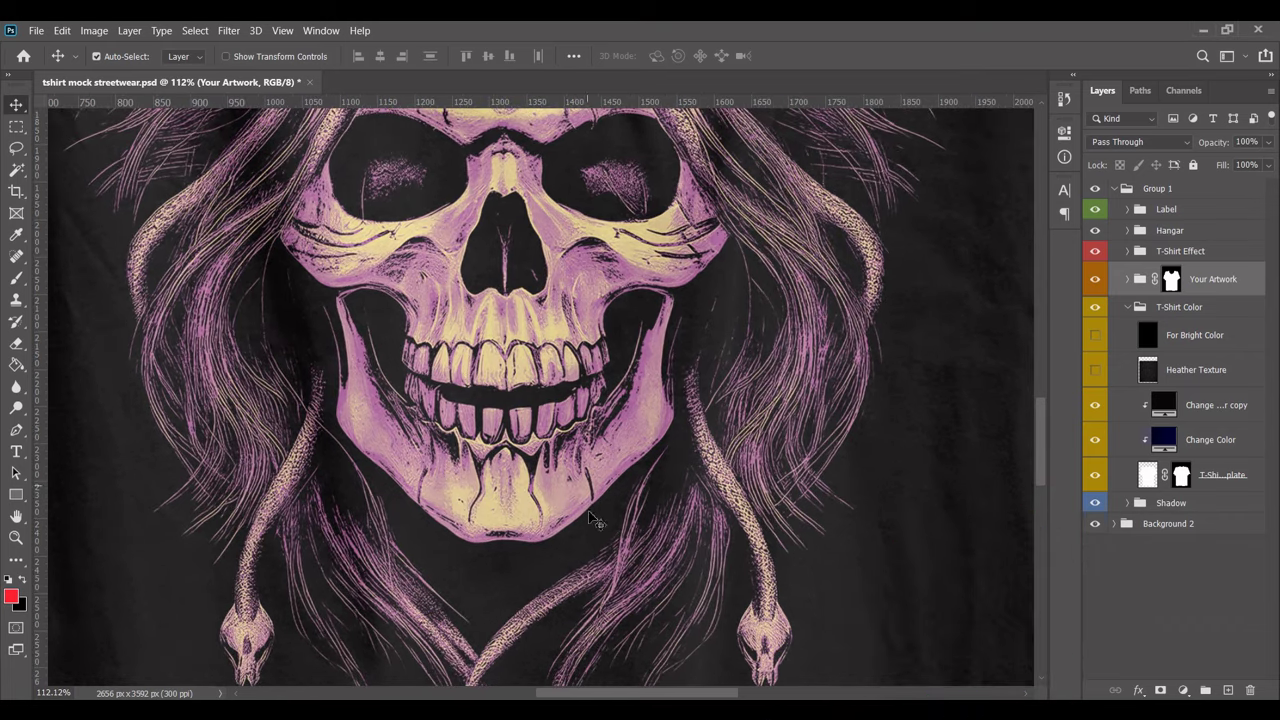
drag(576, 620, 586, 414)
scroll(586, 457, down, 2)
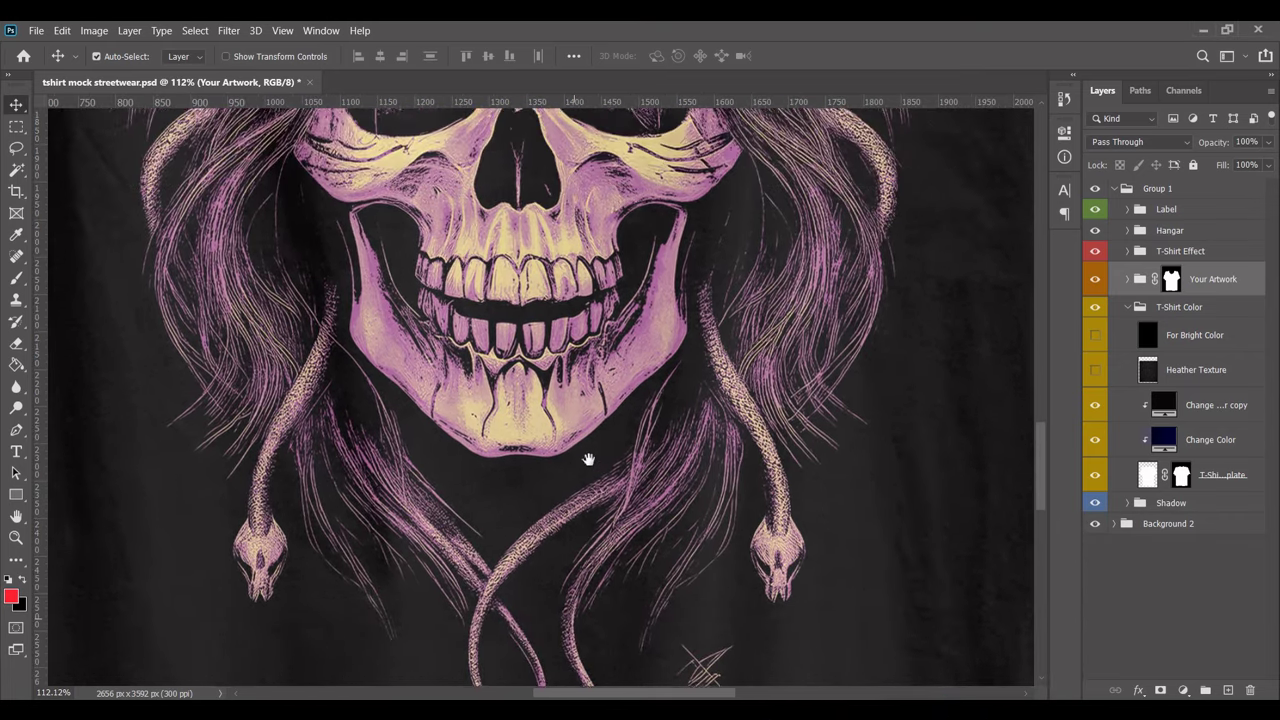
scroll(588, 460, down, 2)
scroll(590, 463, down, 2)
scroll(590, 463, down, 3)
drag(670, 233, 678, 389)
- Zoom back out and pan to review the whole black T-shirt with the print
scroll(678, 389, down, 1)
scroll(678, 389, down, 1)
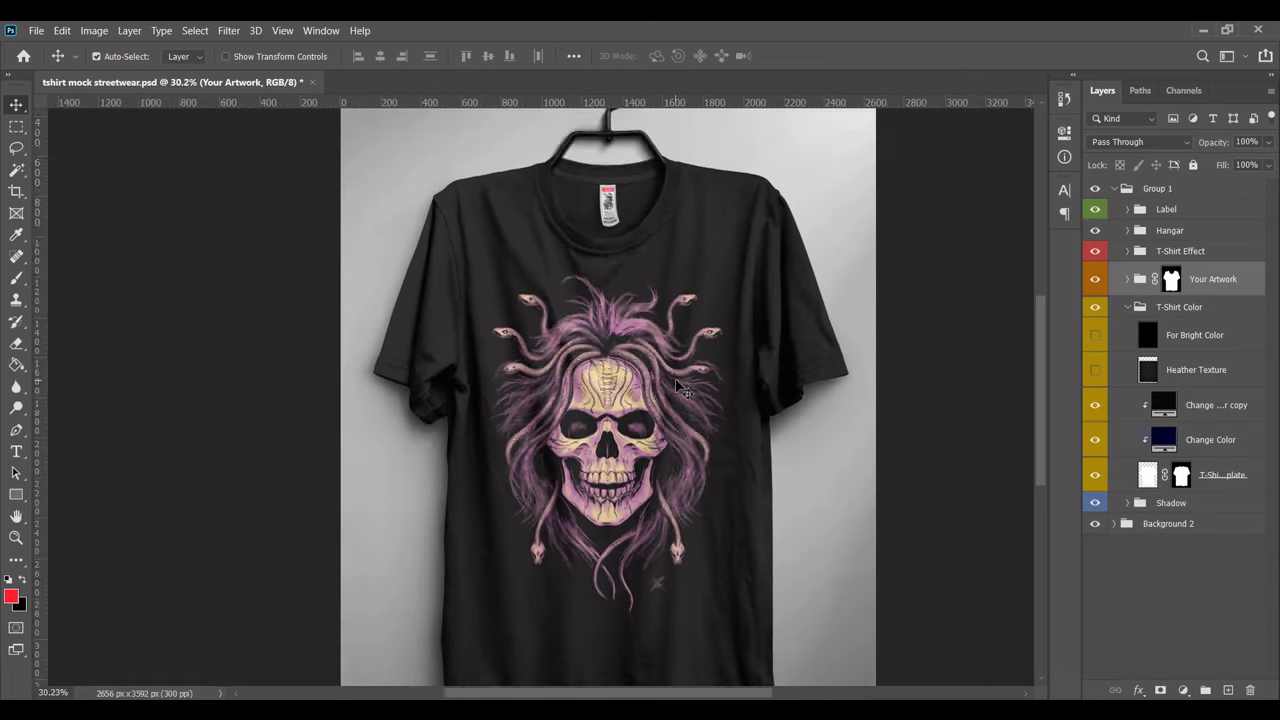
scroll(678, 389, up, 1)
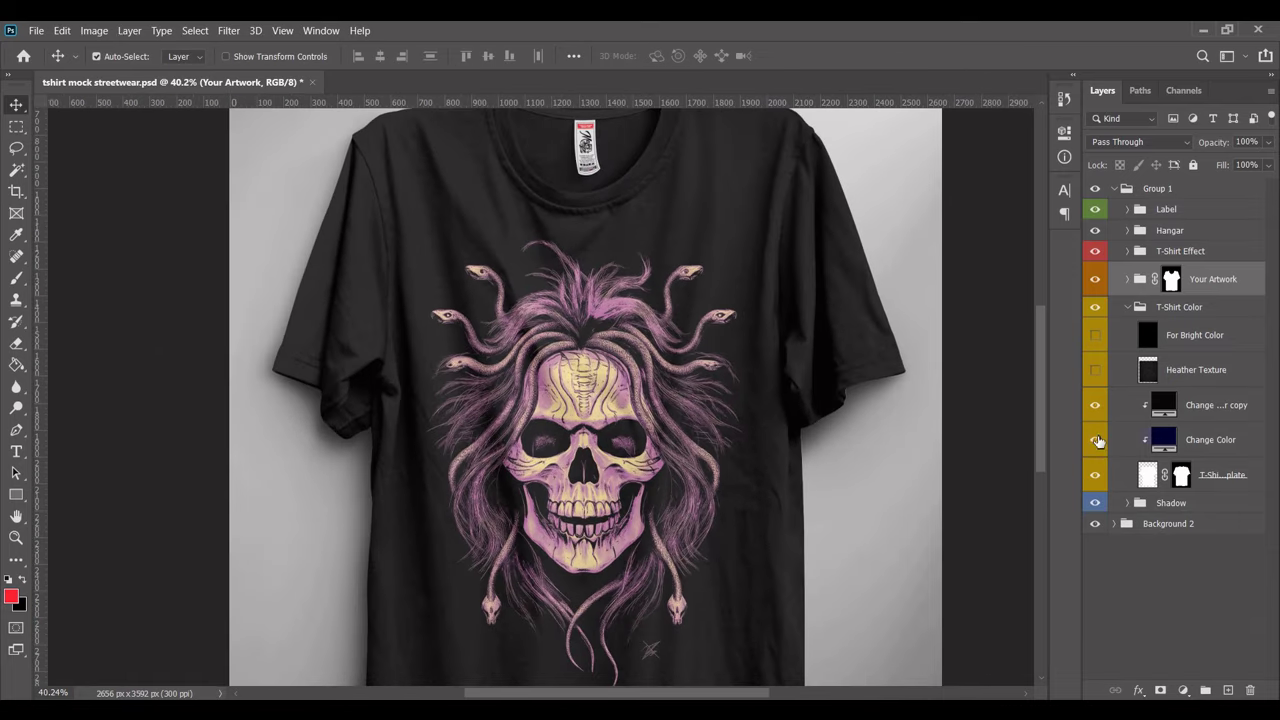
scroll(665, 462, up, 2)
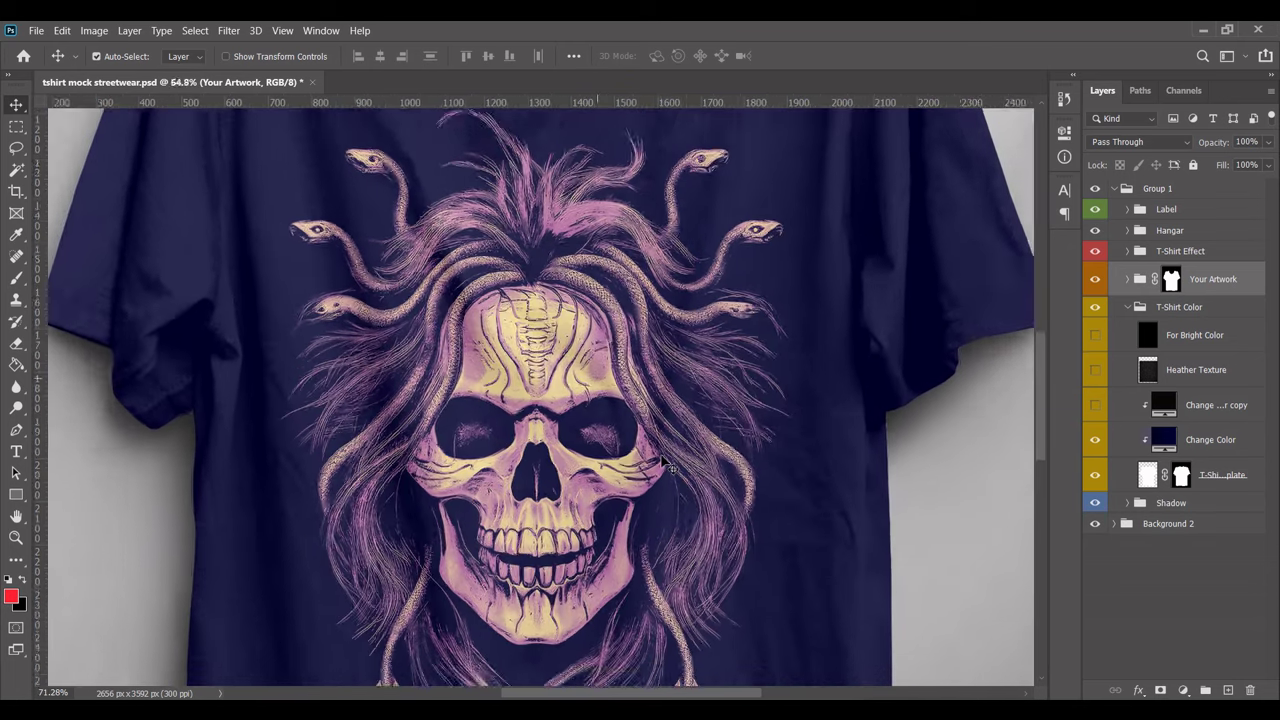
scroll(665, 462, up, 2)
scroll(665, 462, down, 2)
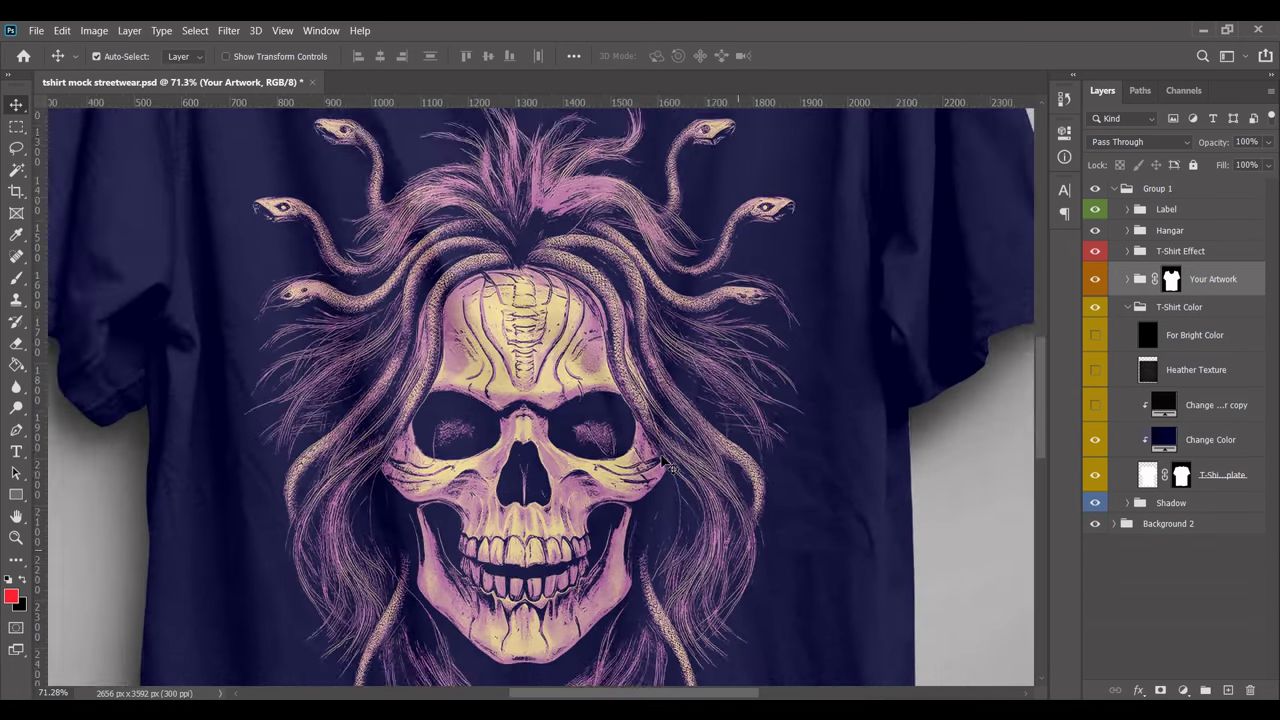
scroll(665, 462, down, 2)
scroll(665, 462, down, 1)
scroll(665, 462, down, 1)
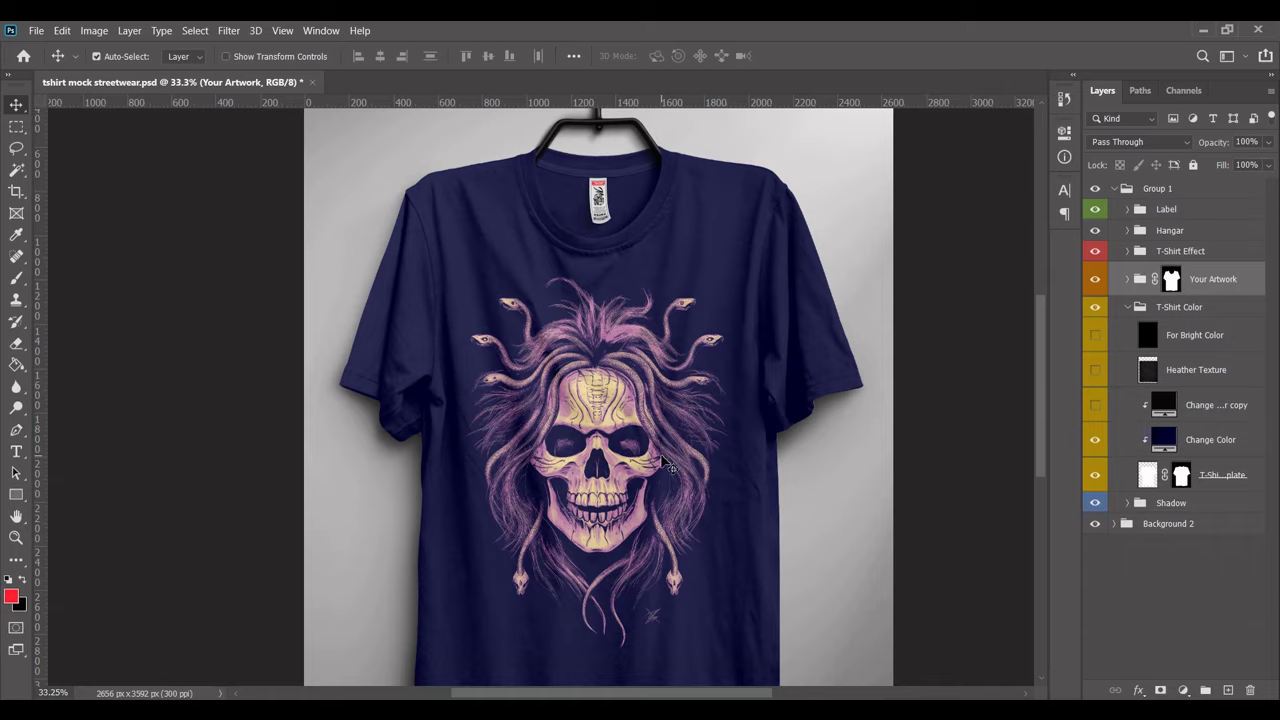
scroll(665, 462, up, 1)
scroll(745, 497, up, 2)
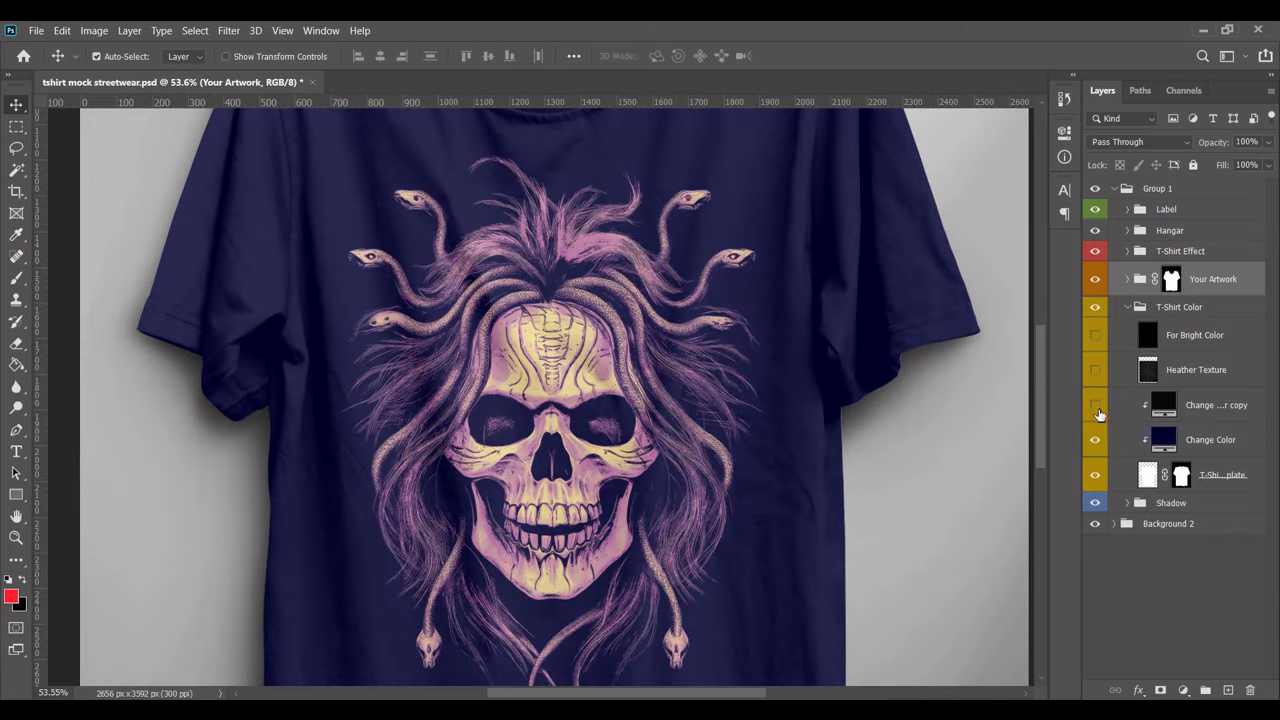
scroll(950, 424, down, 1)
scroll(846, 437, down, 1)
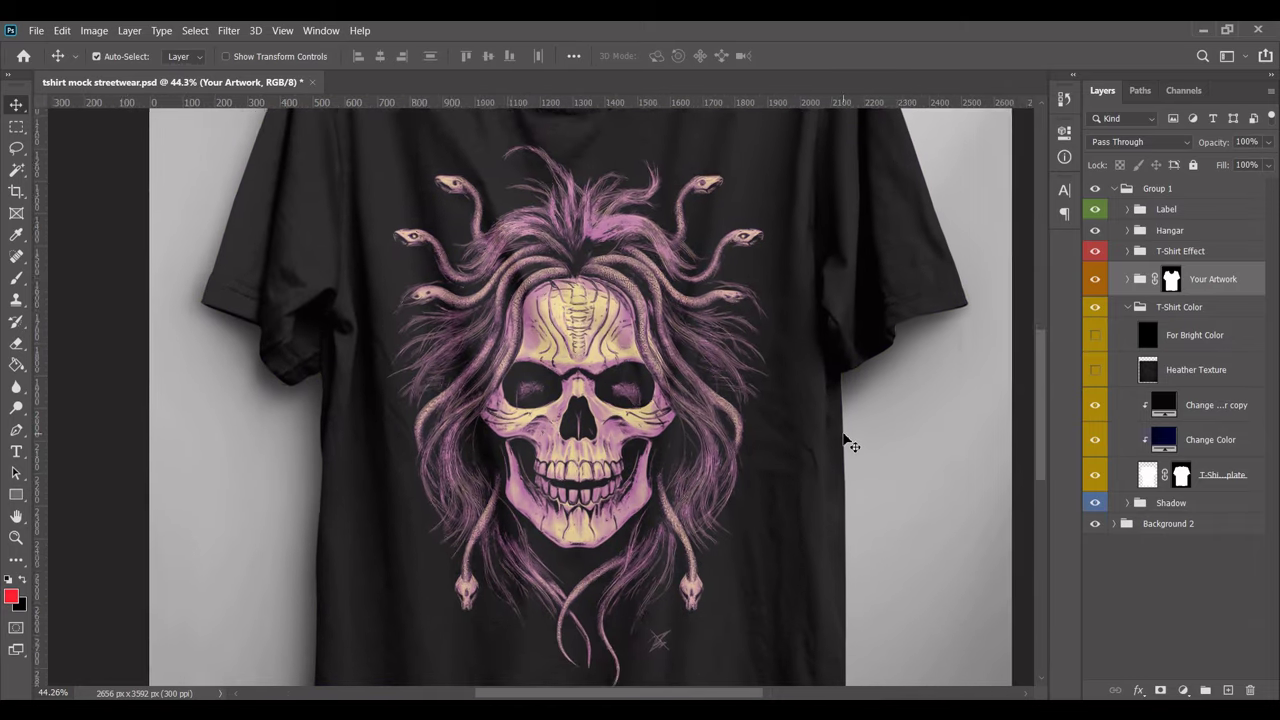
scroll(846, 437, down, 1)
drag(980, 449, 896, 437)
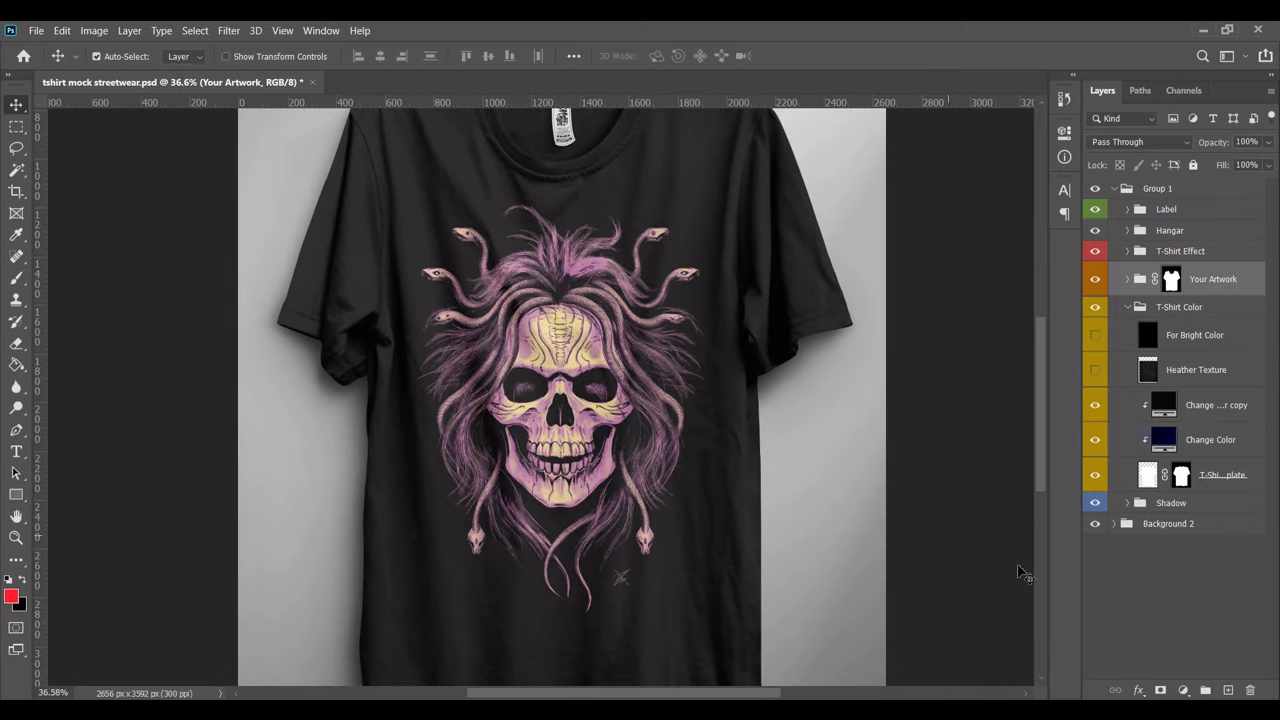